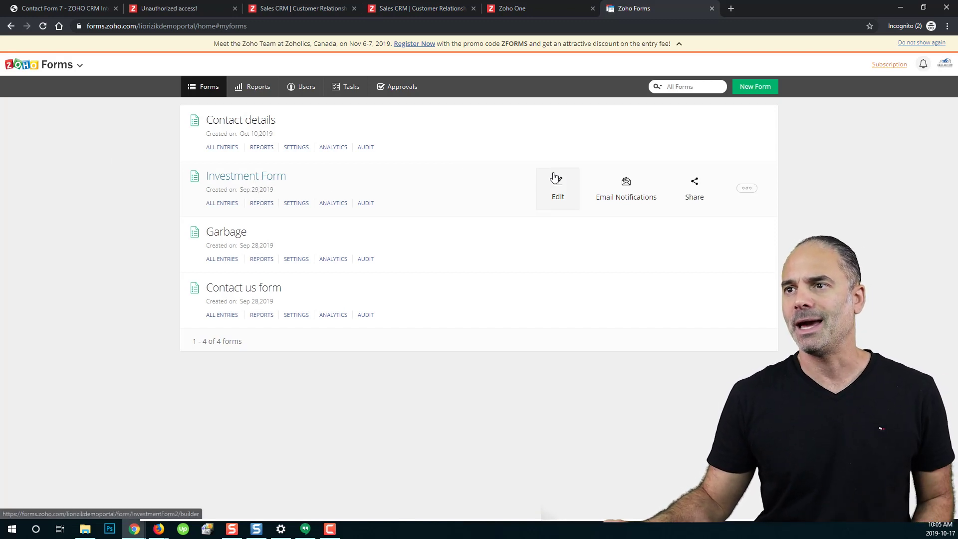
# Open the Investment Form from the forms list in the form builder
pyautogui.click(558, 192)
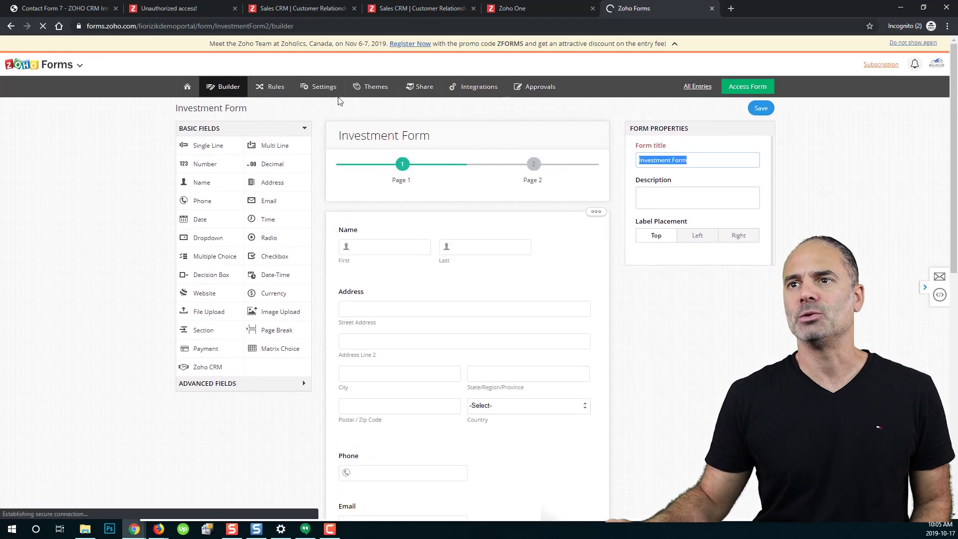
# Go to the Investment Form's General settings page
pyautogui.click(326, 88)
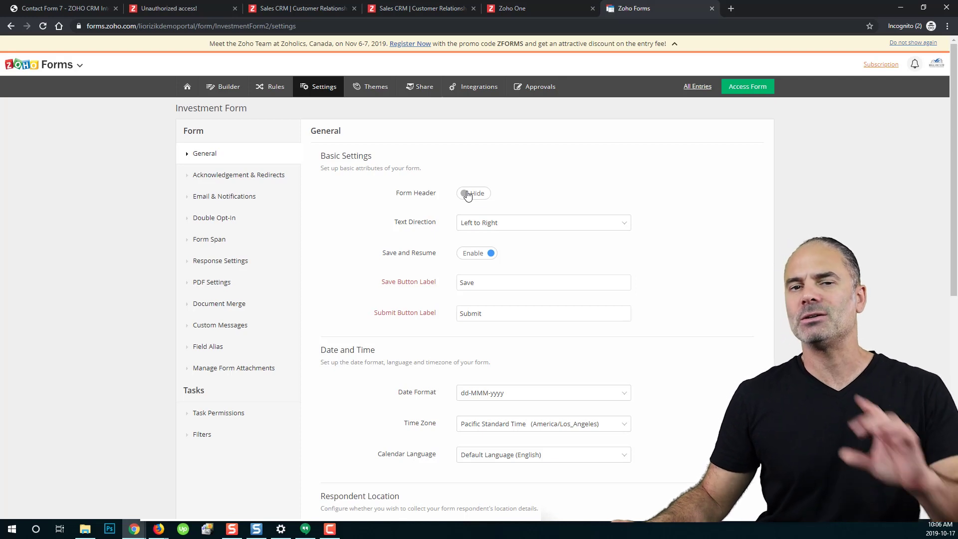
# Open the live form, set Form Header to Show and save, then reload to see the header
pyautogui.click(747, 88)
pyautogui.click(639, 11)
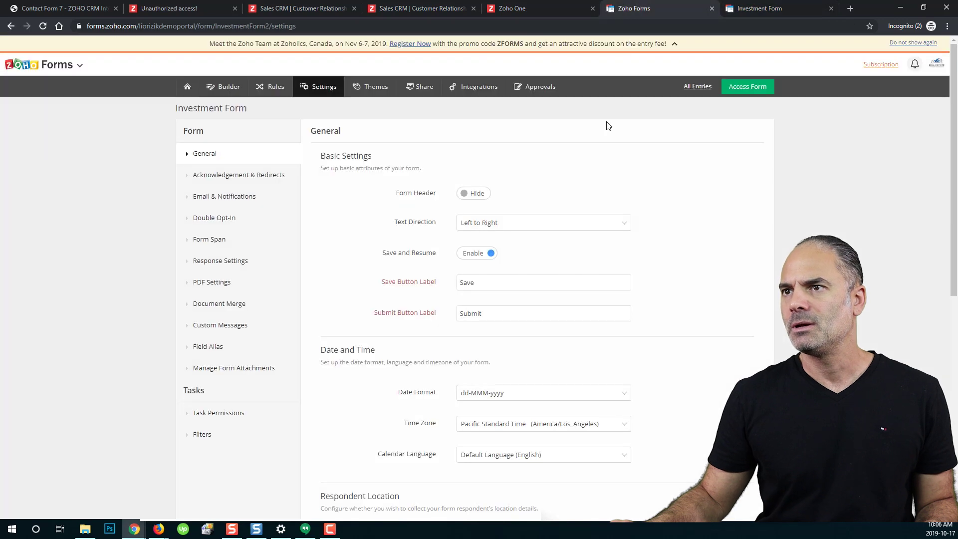
pyautogui.click(470, 198)
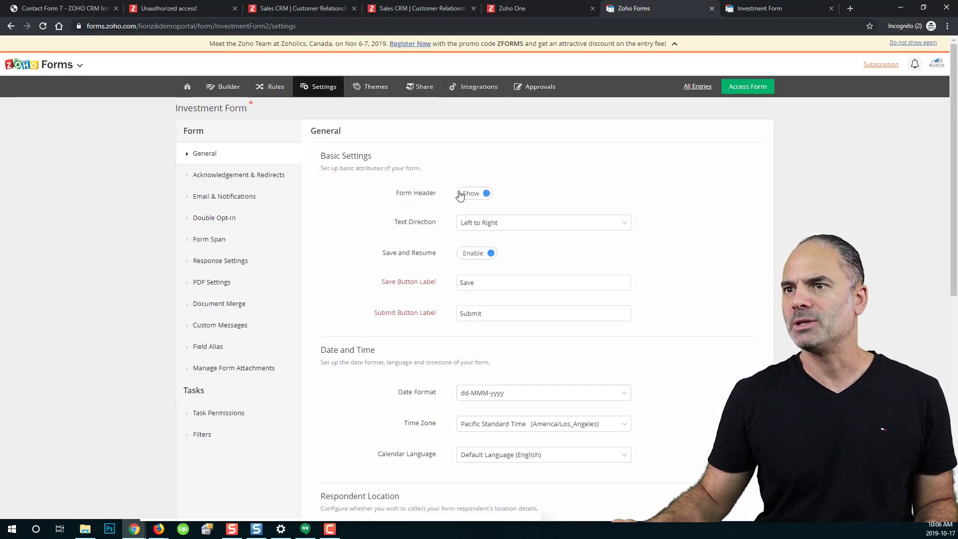
pyautogui.scroll(-7, 404, 469)
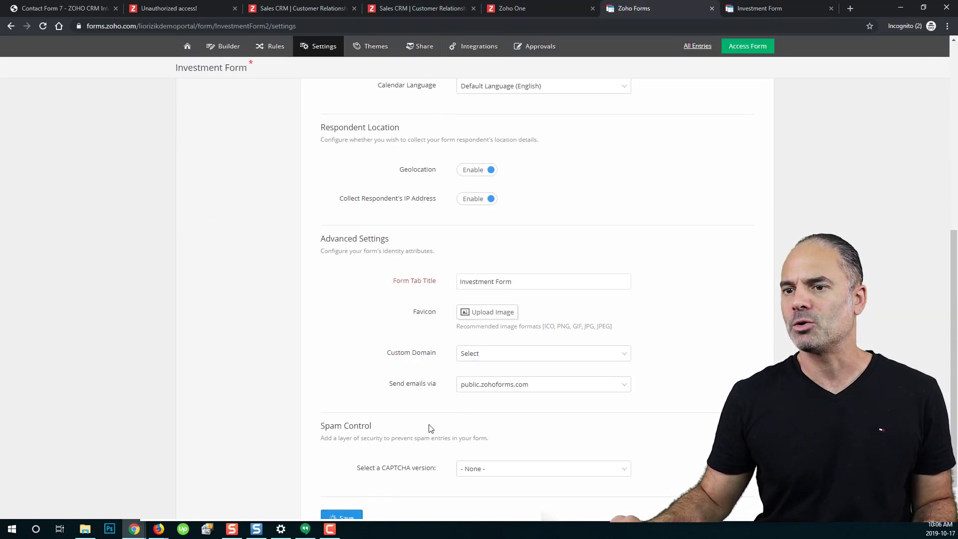
pyautogui.scroll(-1, 431, 428)
pyautogui.click(337, 474)
pyautogui.click(761, 7)
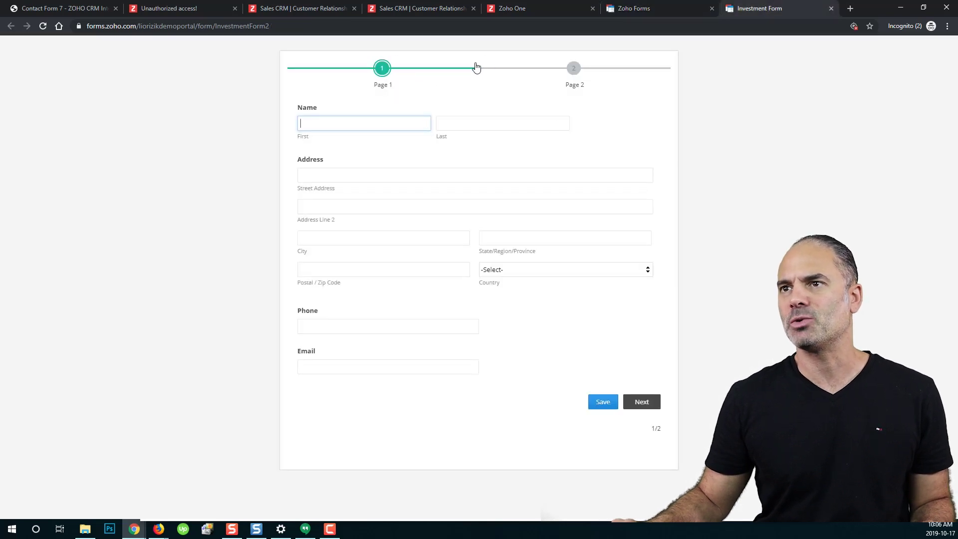
pyautogui.click(43, 27)
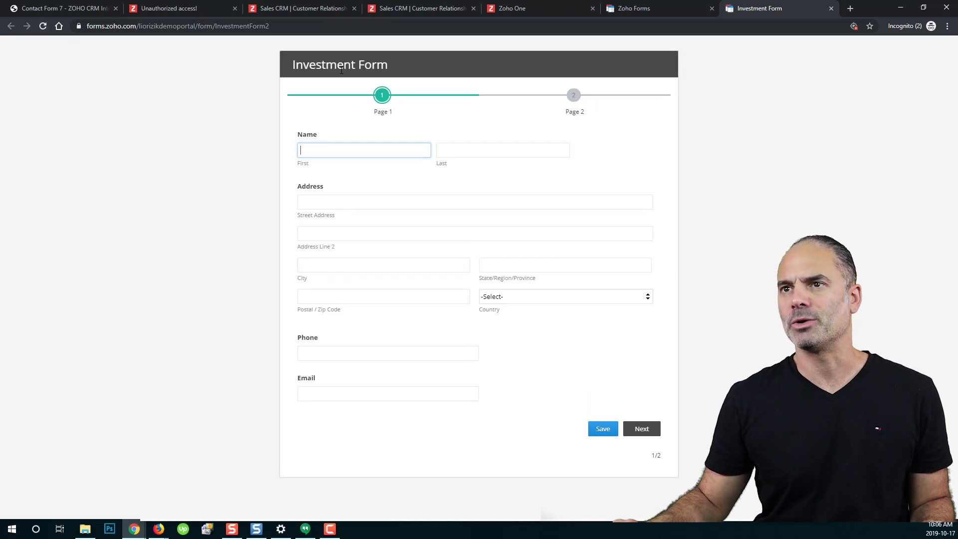
pyautogui.tripleClick(313, 67)
# Set Form Header back to Hide, save, and reload the live form without the header
pyautogui.click(648, 8)
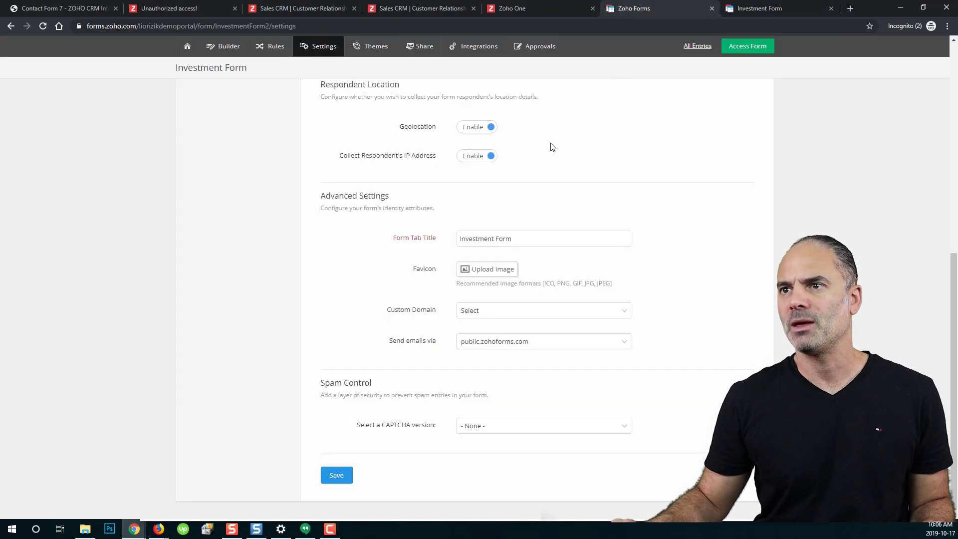
pyautogui.scroll(8, 469, 188)
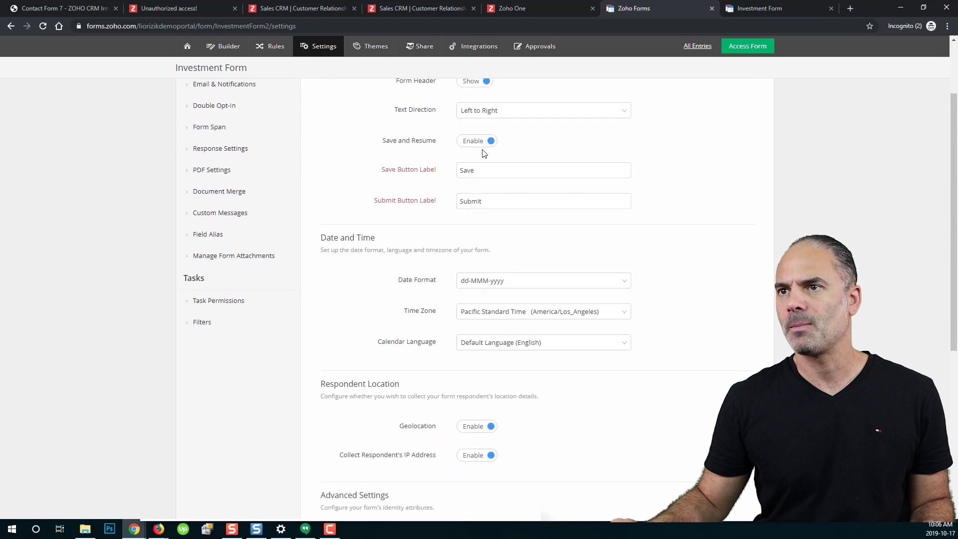
pyautogui.click(475, 194)
pyautogui.scroll(-8, 474, 194)
pyautogui.click(337, 474)
pyautogui.click(748, 9)
pyautogui.click(42, 27)
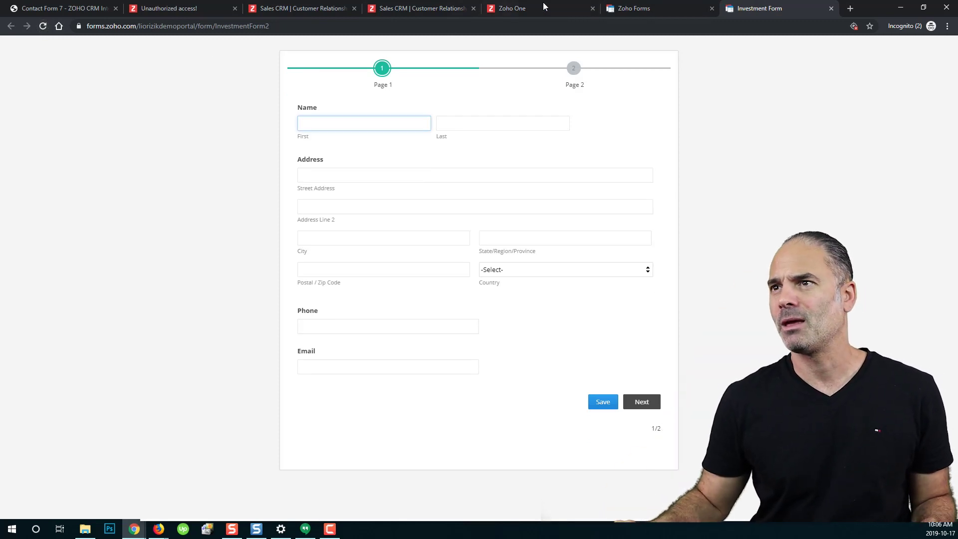
pyautogui.click(647, 6)
pyautogui.scroll(9, 562, 112)
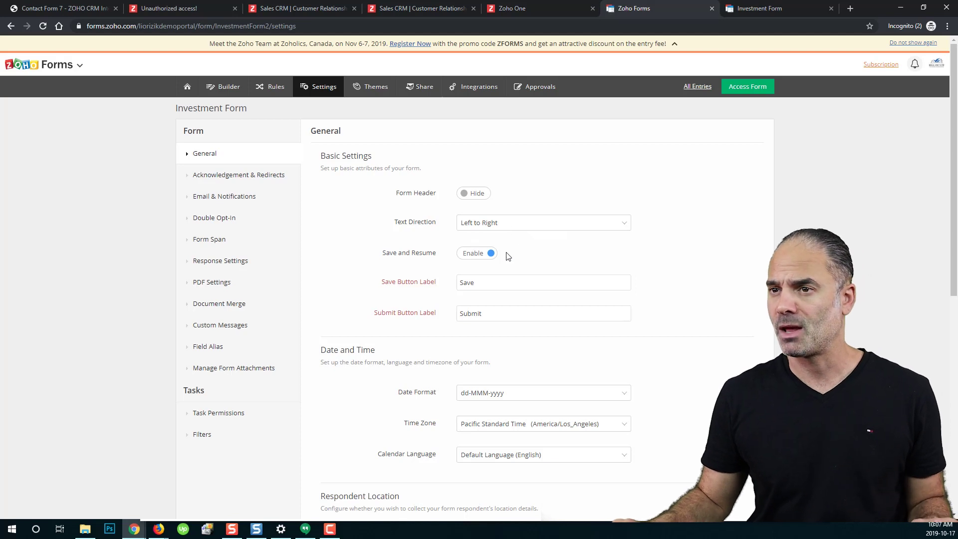
# Save progress on the live form and select the generated resume link, then close the dialog
pyautogui.scroll(-1, 507, 254)
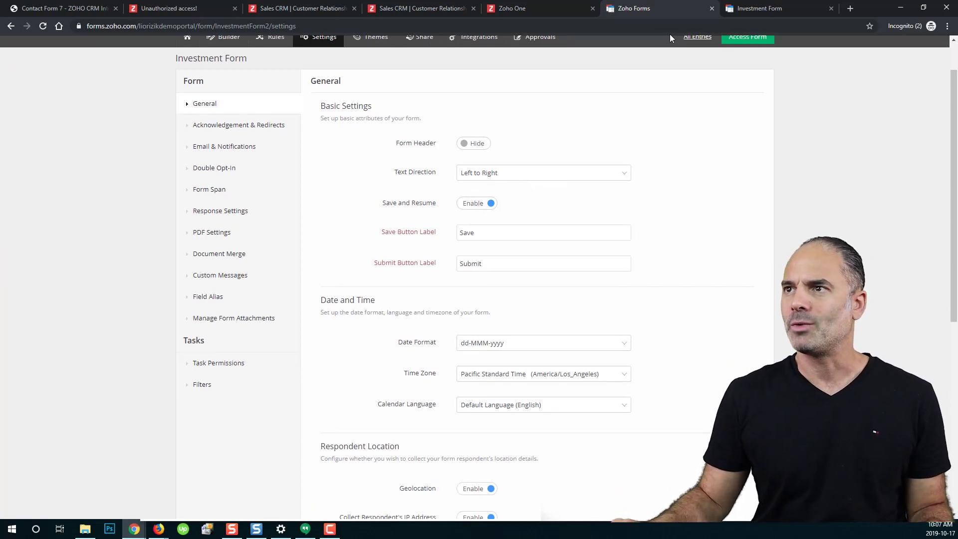
pyautogui.click(742, 12)
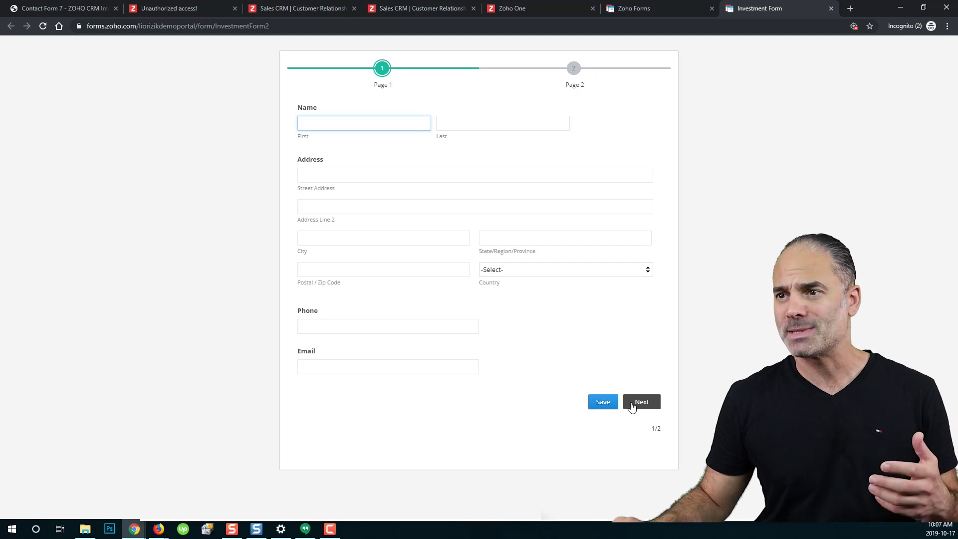
pyautogui.click(604, 401)
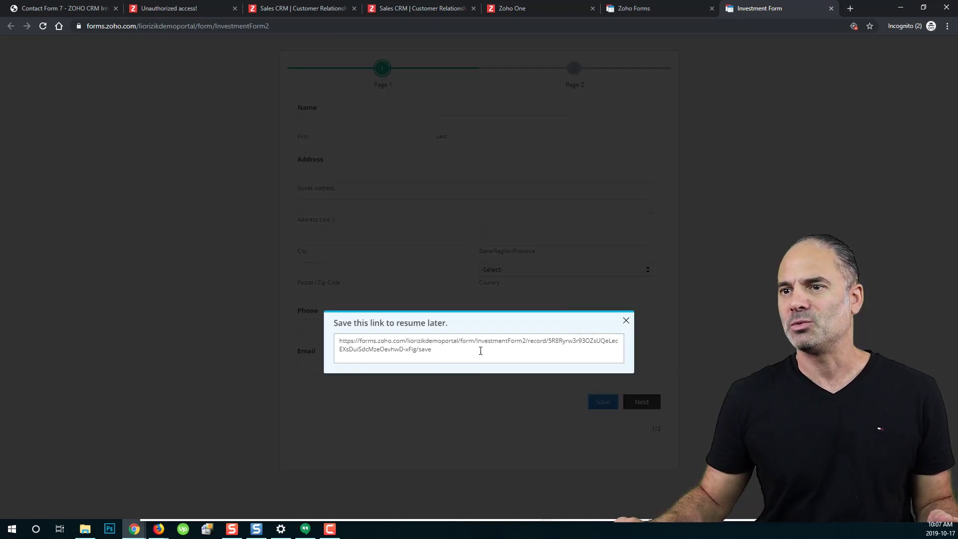
pyautogui.click(465, 347)
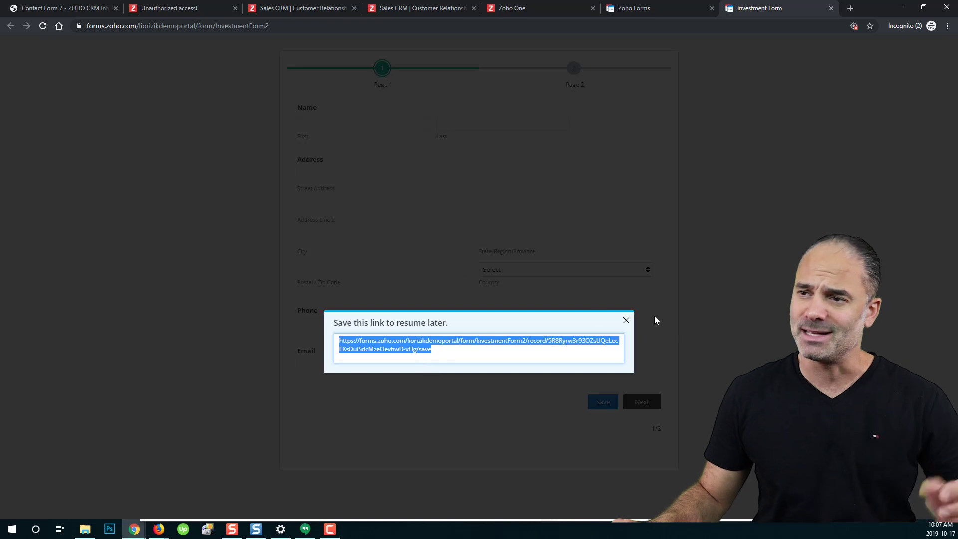
pyautogui.click(626, 320)
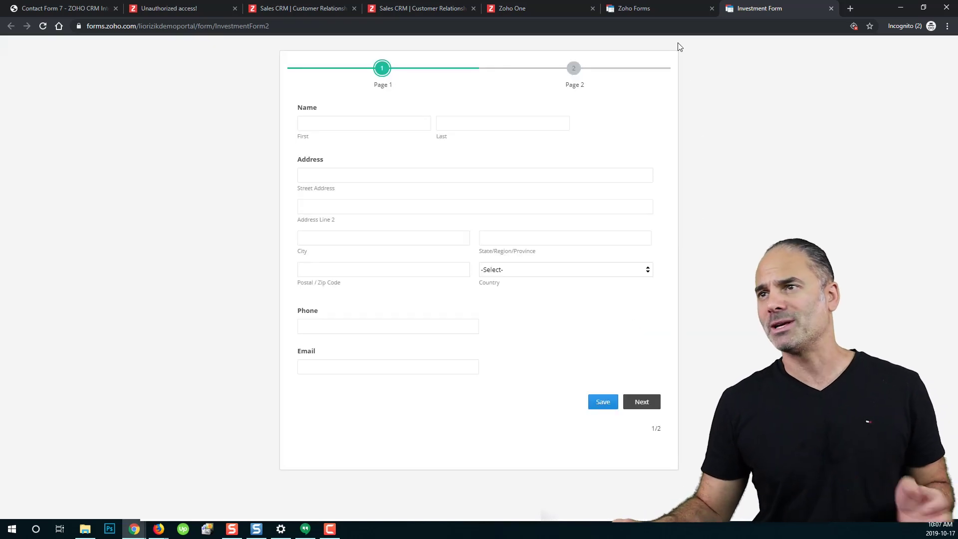
# Check the Save Button Label text in settings, then advance the live form to Page 2
pyautogui.click(651, 8)
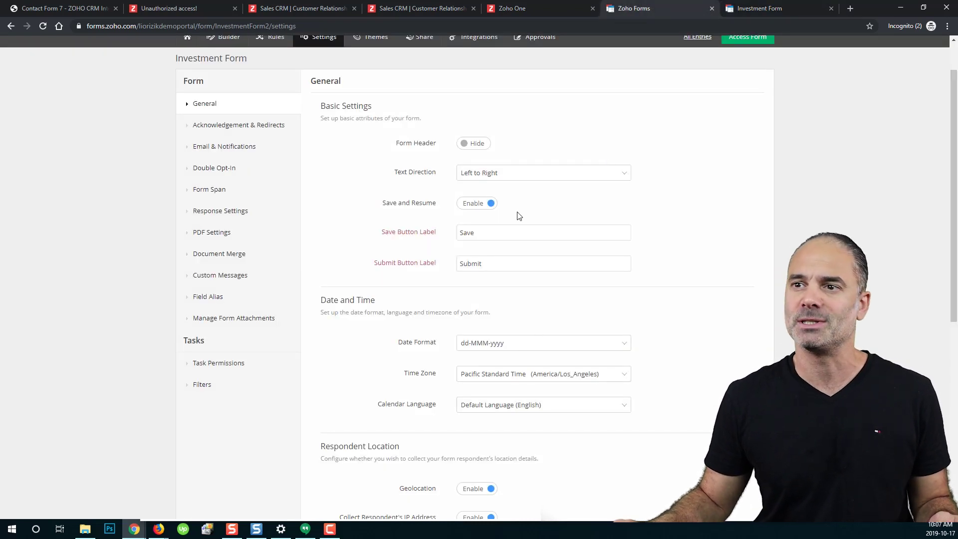
pyautogui.scroll(-2, 524, 215)
pyautogui.moveTo(506, 166); pyautogui.dragTo(335, 172)
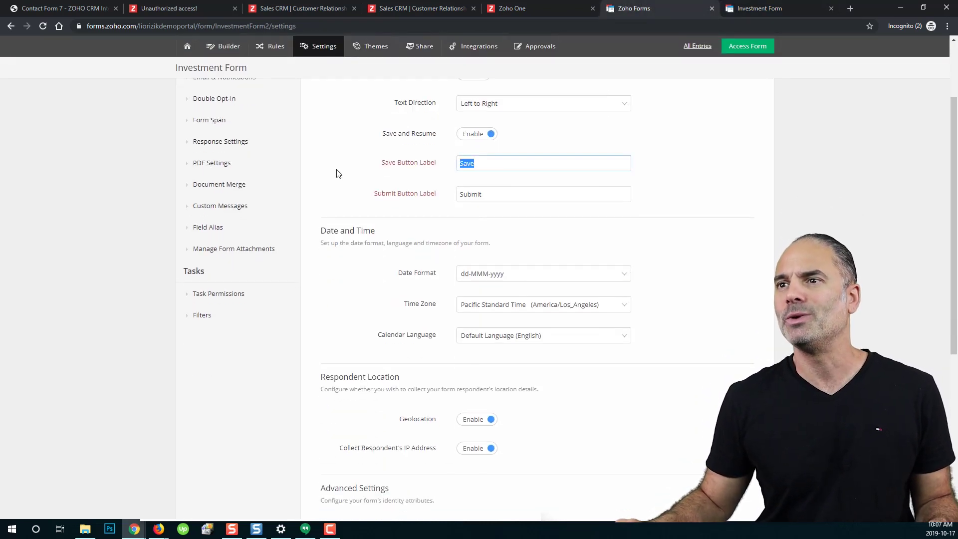
pyautogui.click(780, 13)
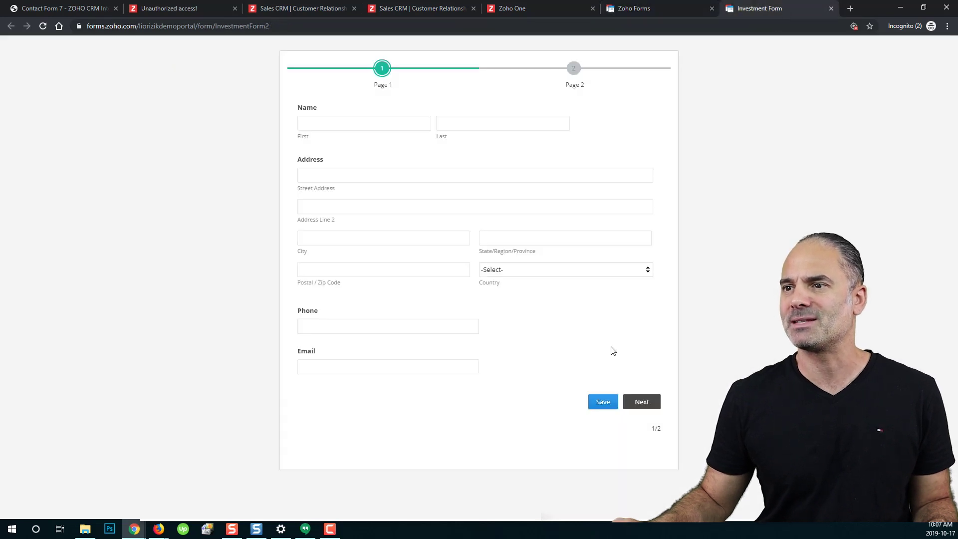
pyautogui.click(640, 402)
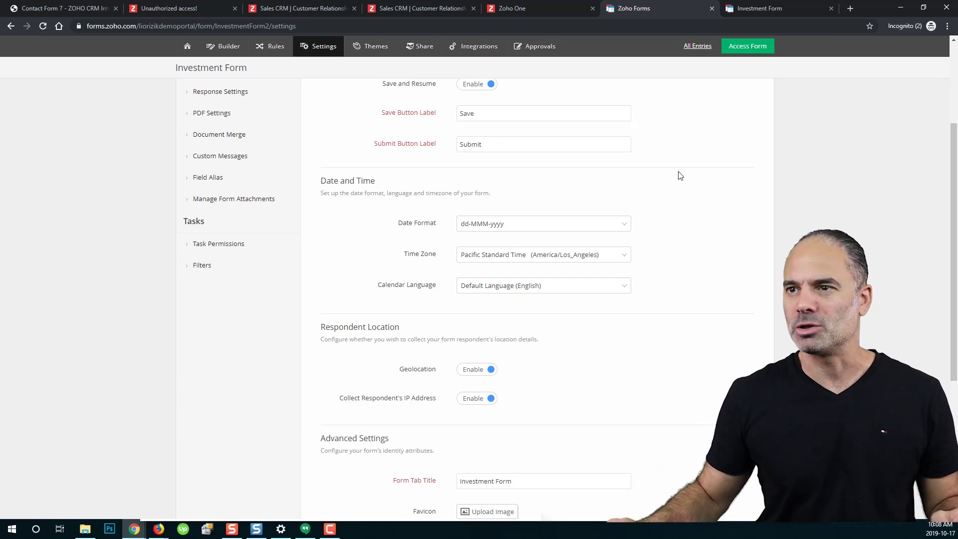
pyautogui.scroll(-2, 669, 197)
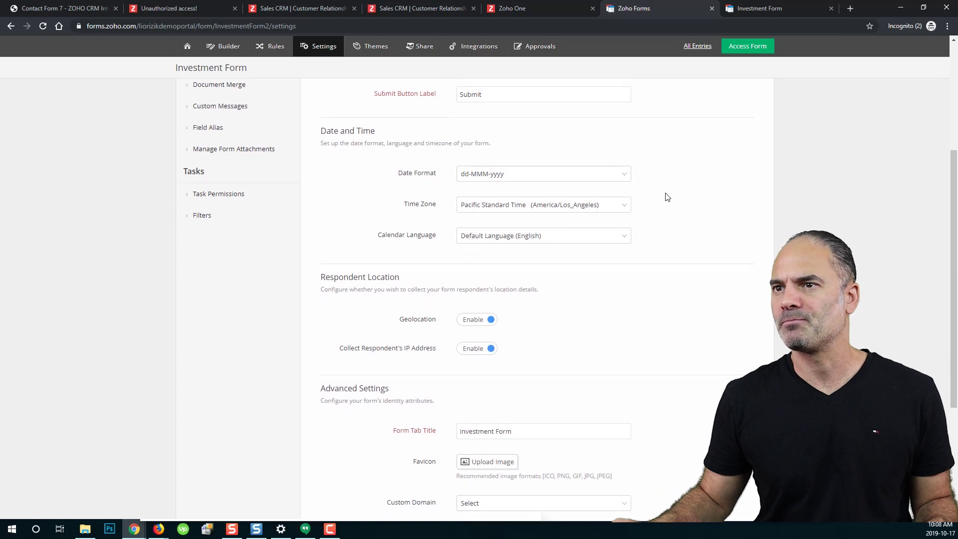
pyautogui.scroll(1, 616, 197)
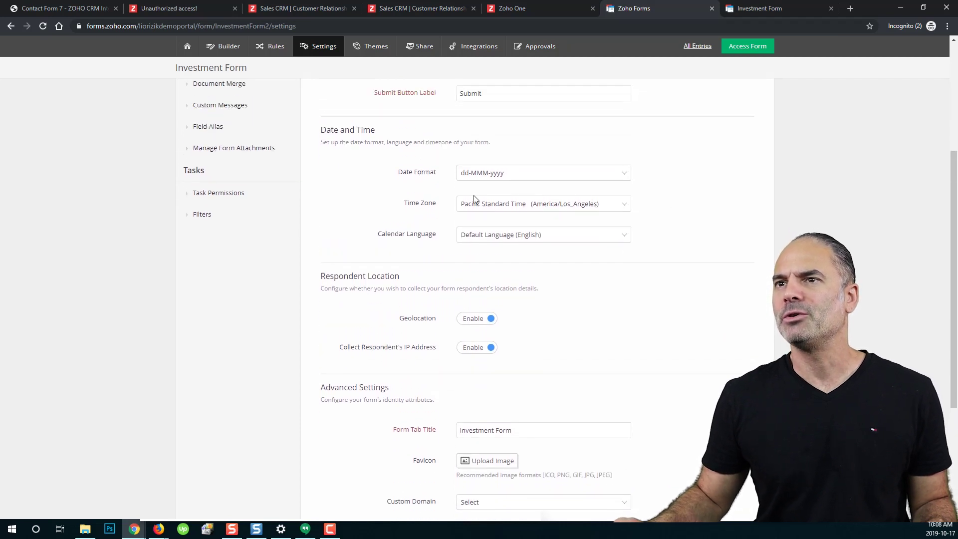
pyautogui.tripleClick(338, 133)
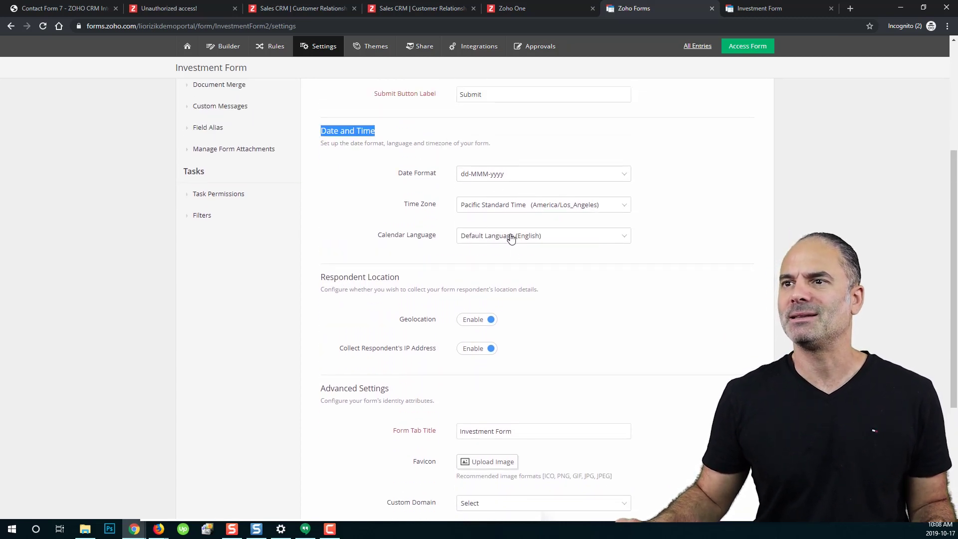
pyautogui.click(539, 180)
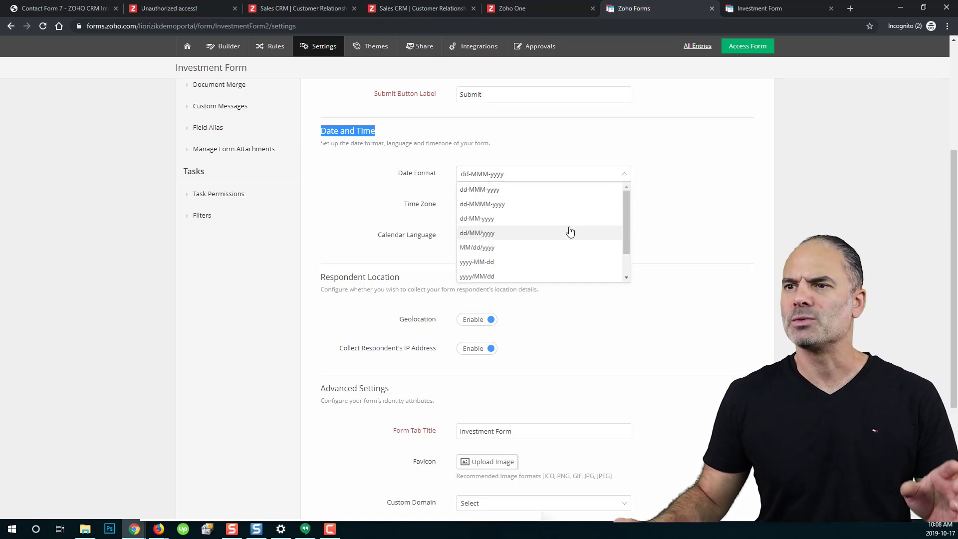
pyautogui.scroll(-1, 569, 231)
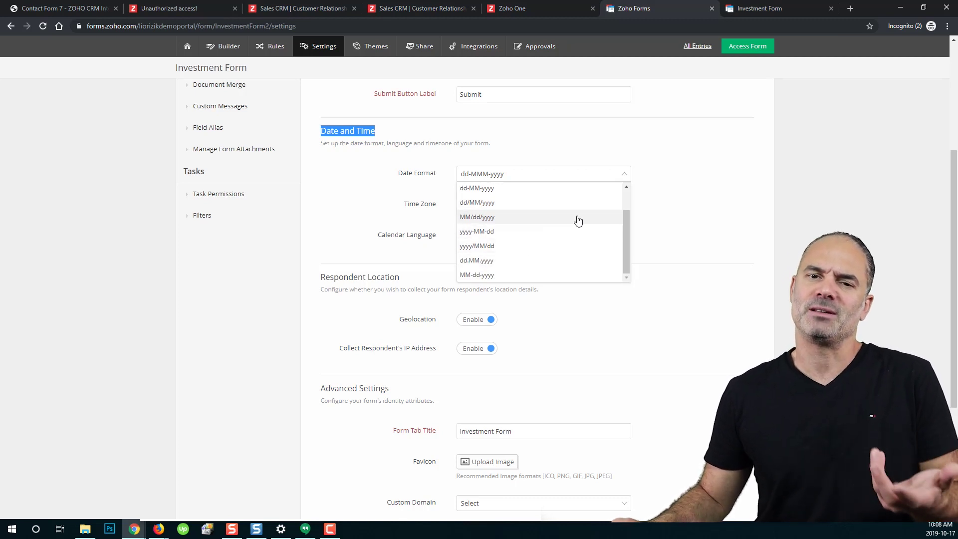
pyautogui.click(706, 199)
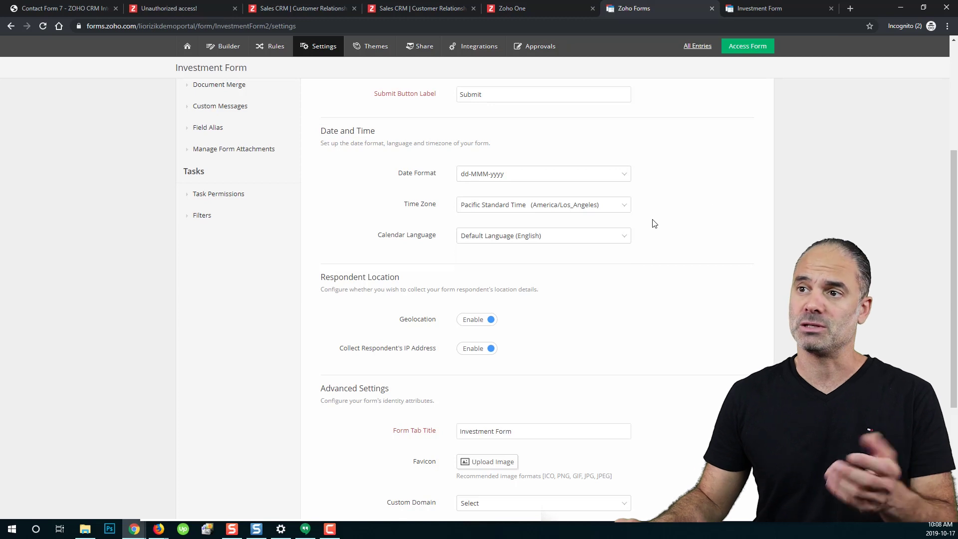
pyautogui.click(530, 208)
pyautogui.scroll(-3, 597, 278)
pyautogui.scroll(-2, 598, 278)
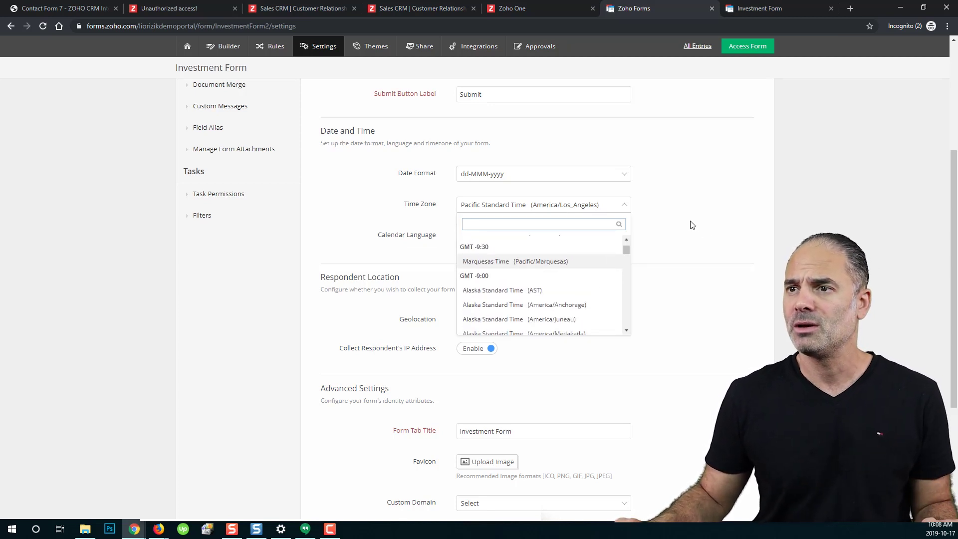
pyautogui.click(662, 209)
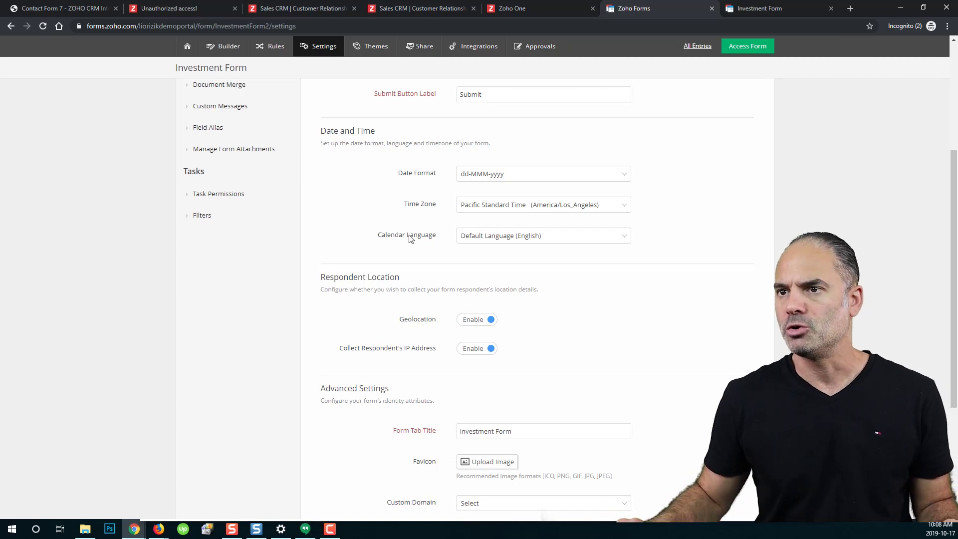
pyautogui.click(533, 240)
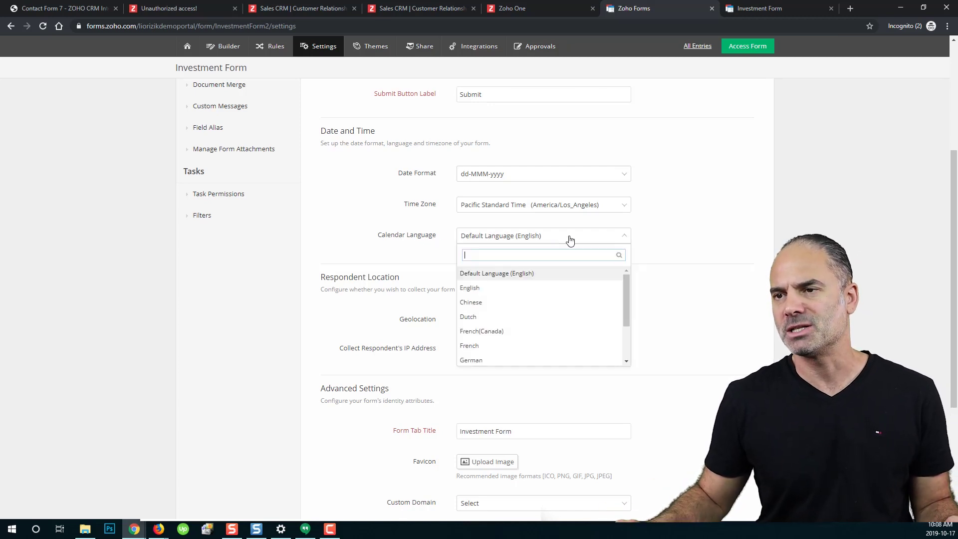
pyautogui.click(668, 245)
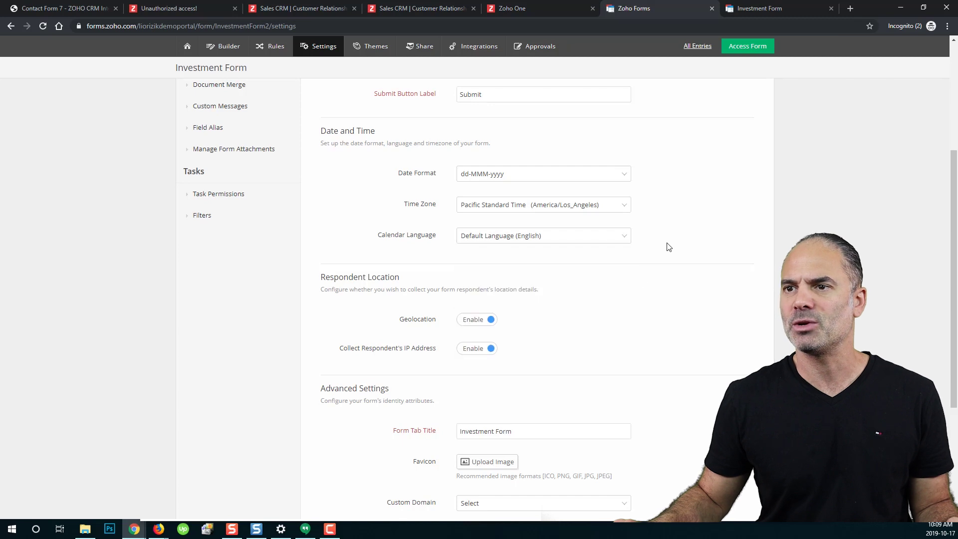
pyautogui.scroll(-2, 637, 288)
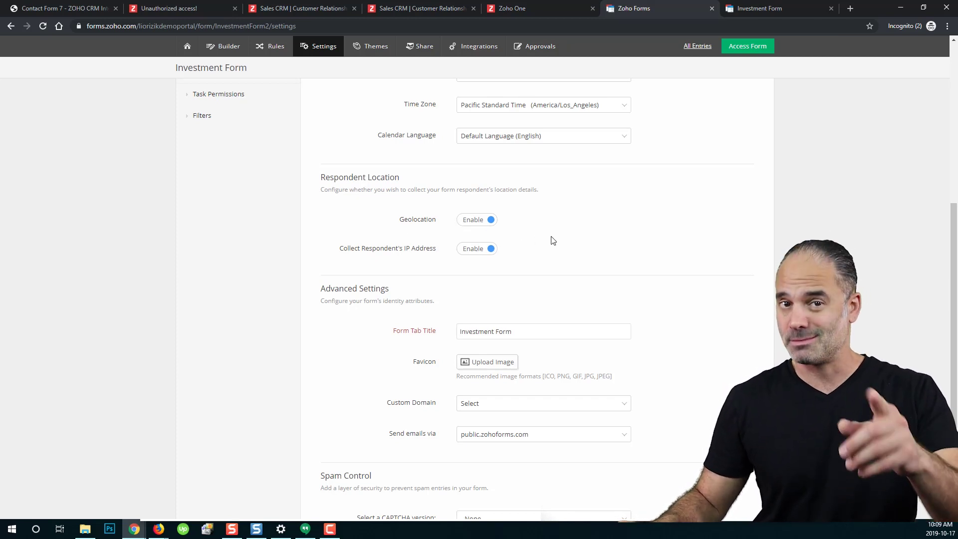
# Review the Form Tab Title and Custom Domain choices, check the live form, then open Share
pyautogui.scroll(-2, 549, 239)
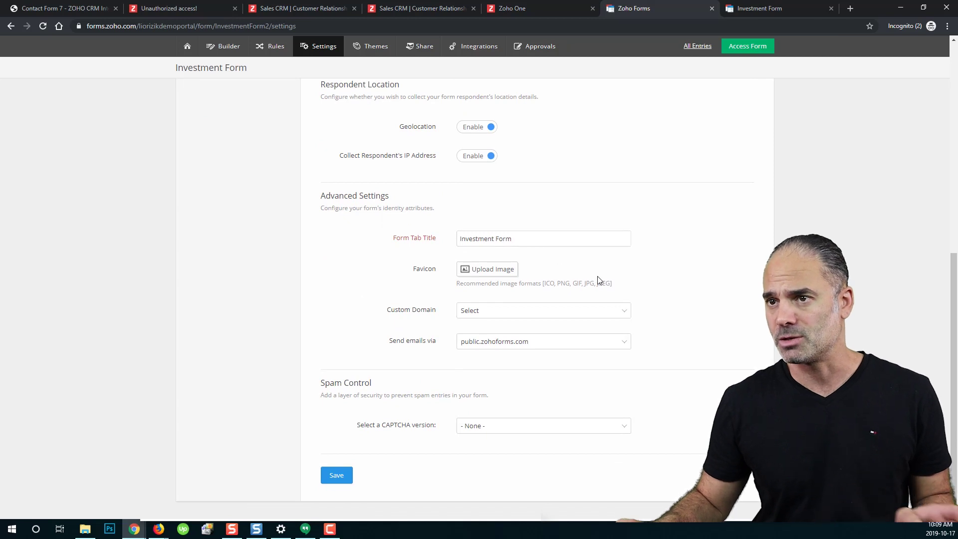
pyautogui.tripleClick(501, 239)
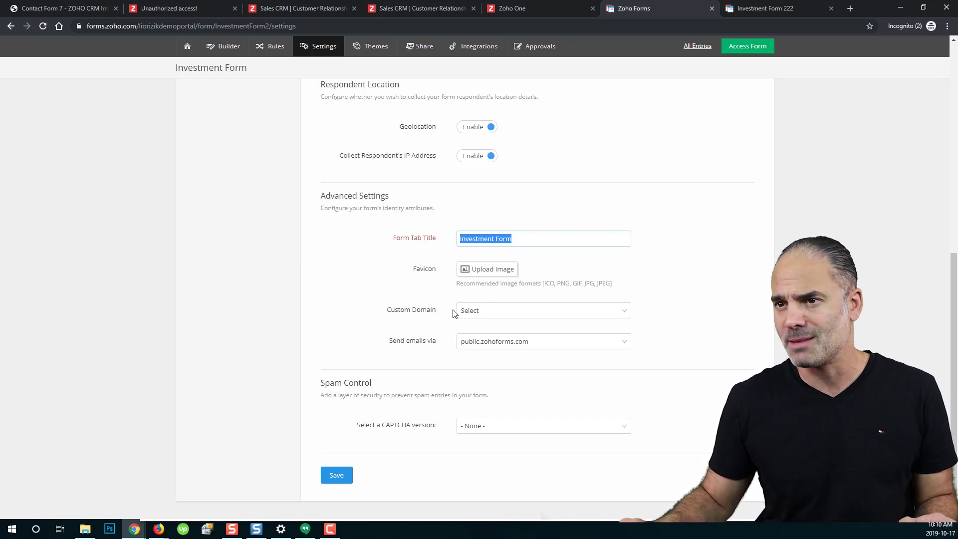
pyautogui.click(470, 310)
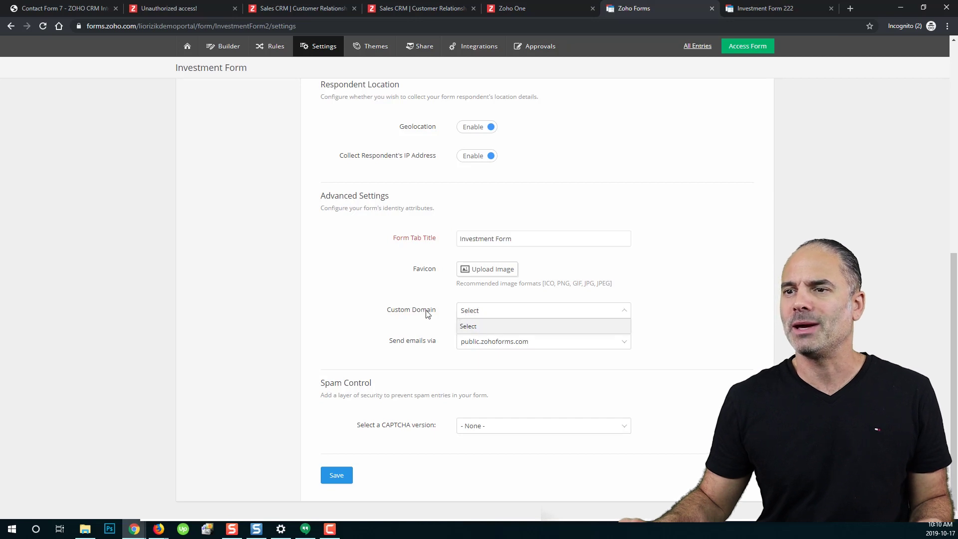
pyautogui.click(410, 303)
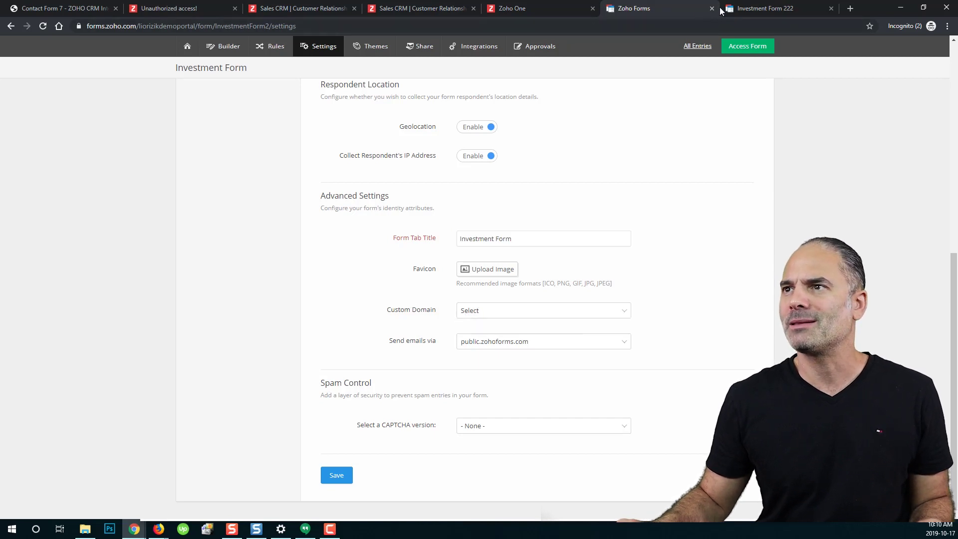
pyautogui.click(755, 8)
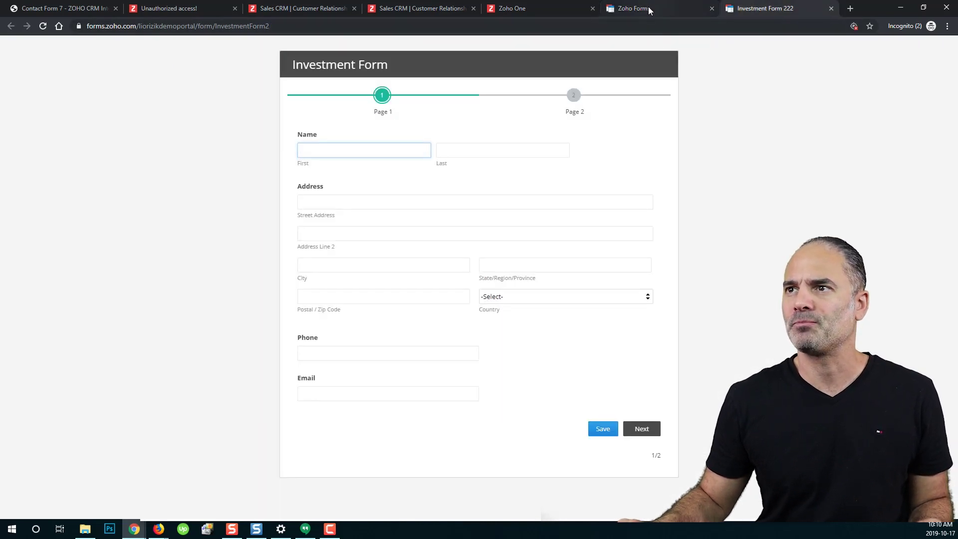
pyautogui.click(648, 9)
pyautogui.click(425, 46)
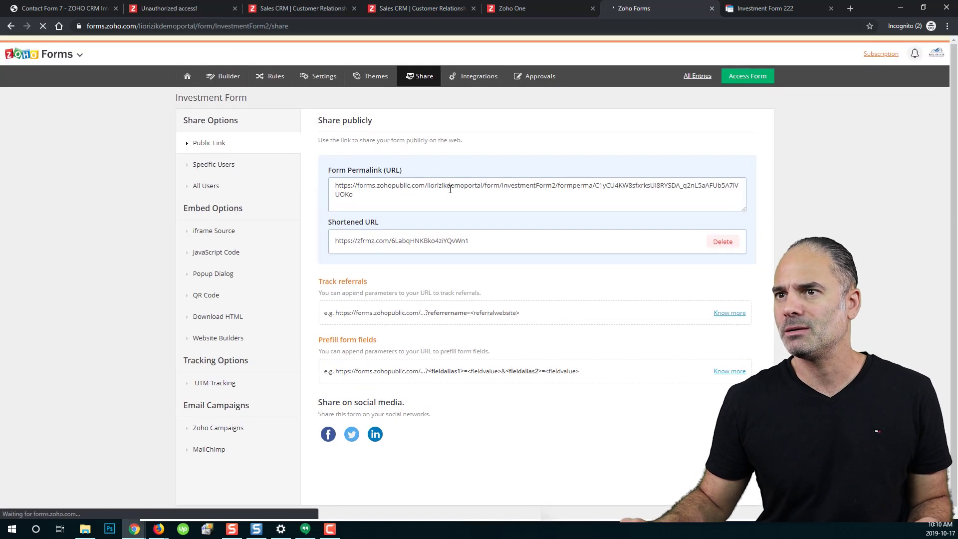
# Load the Form Permalink URL in the other tab, allow location access, then return to sharing
pyautogui.click(449, 188)
pyautogui.hotkey('ctrl', 'c')
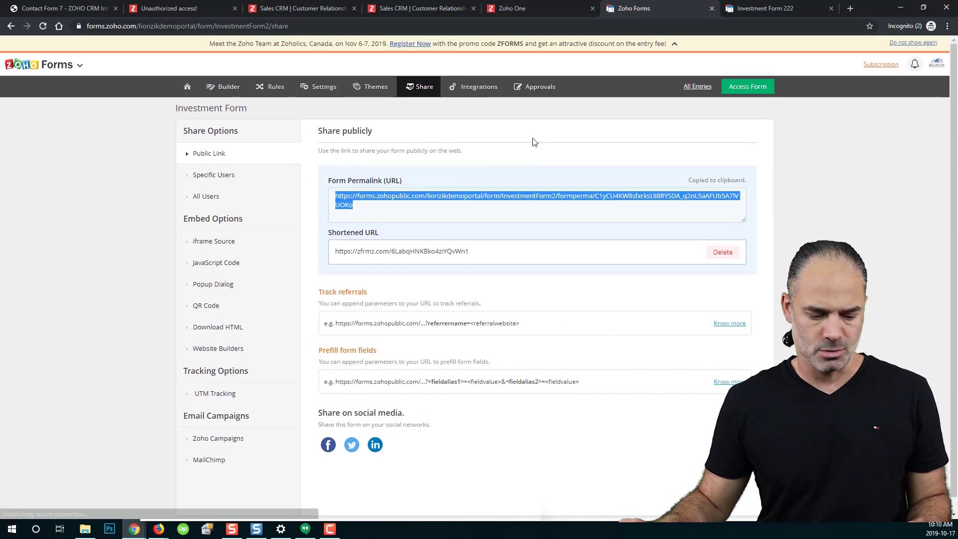
pyautogui.hotkey('ctrl', 'Tab')
pyautogui.click(690, 26)
pyautogui.hotkey('ctrl', 'v')
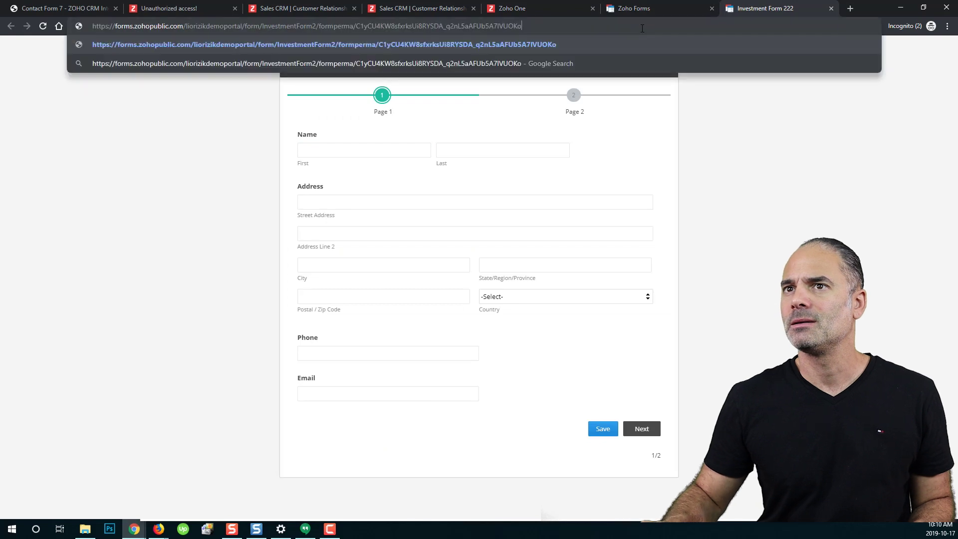
pyautogui.press('Return')
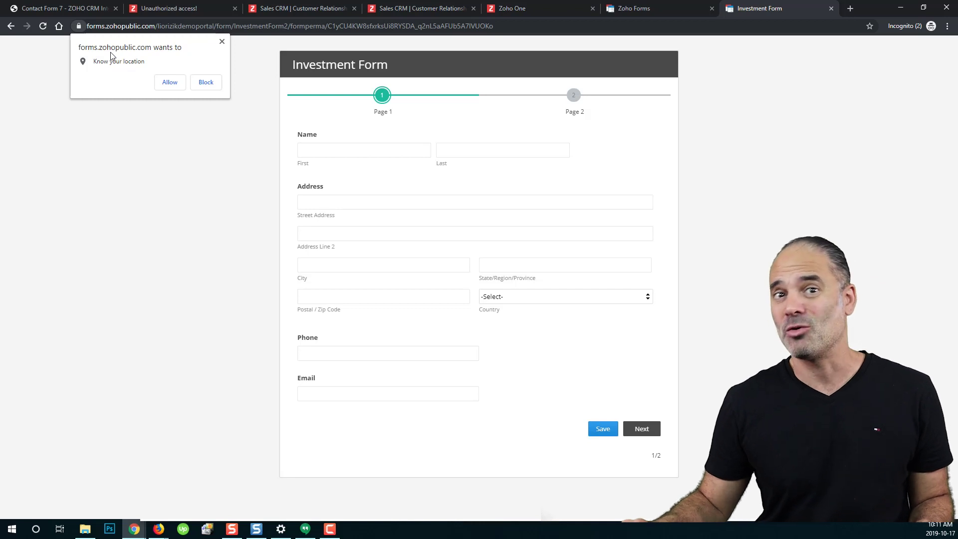
pyautogui.click(170, 82)
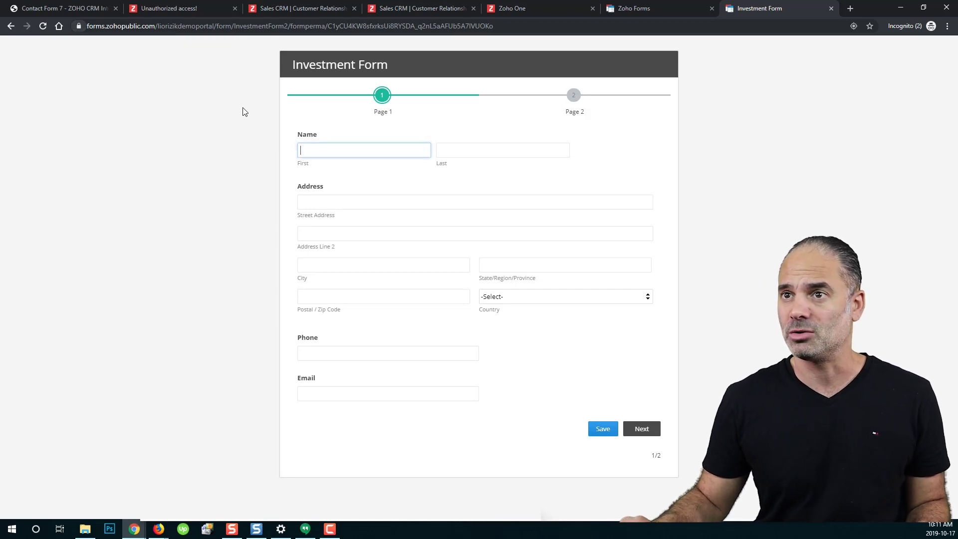
pyautogui.click(158, 24)
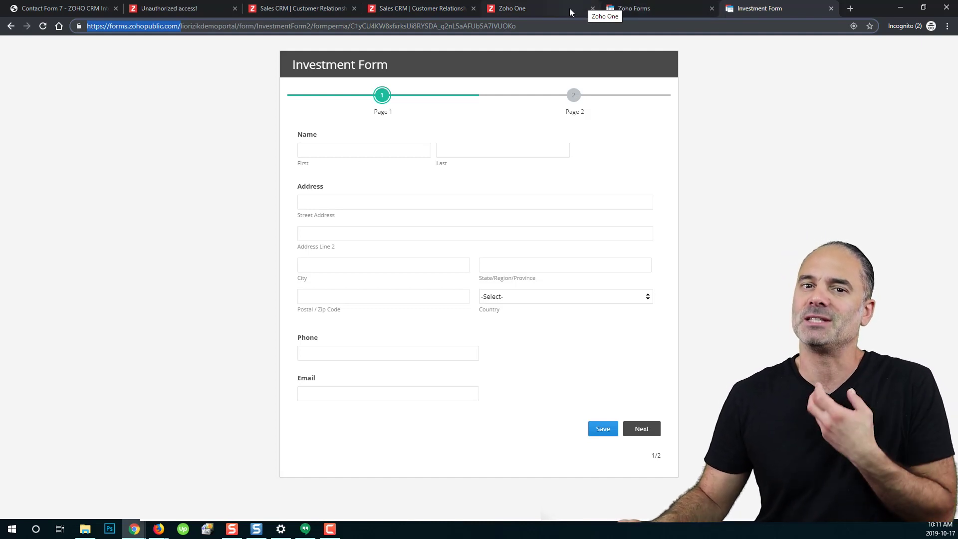
pyautogui.click(640, 9)
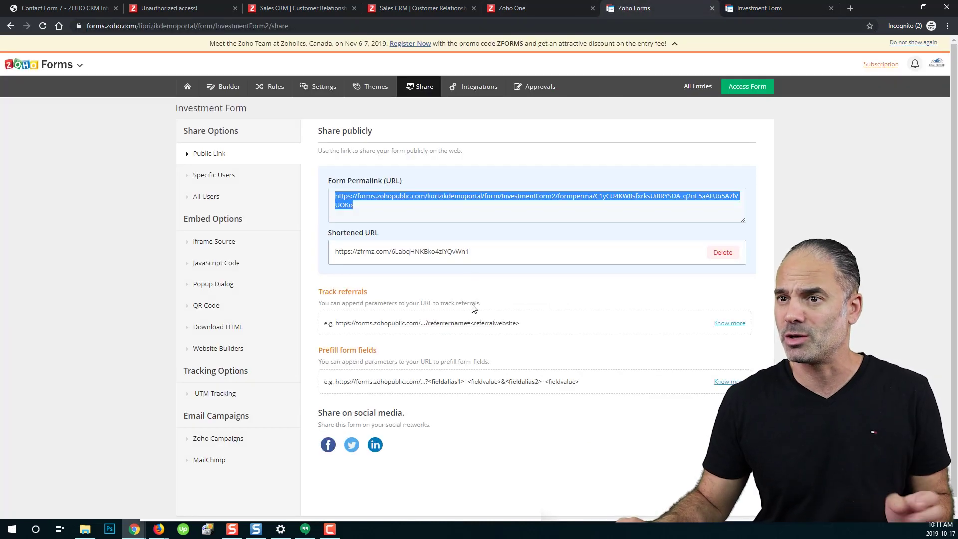
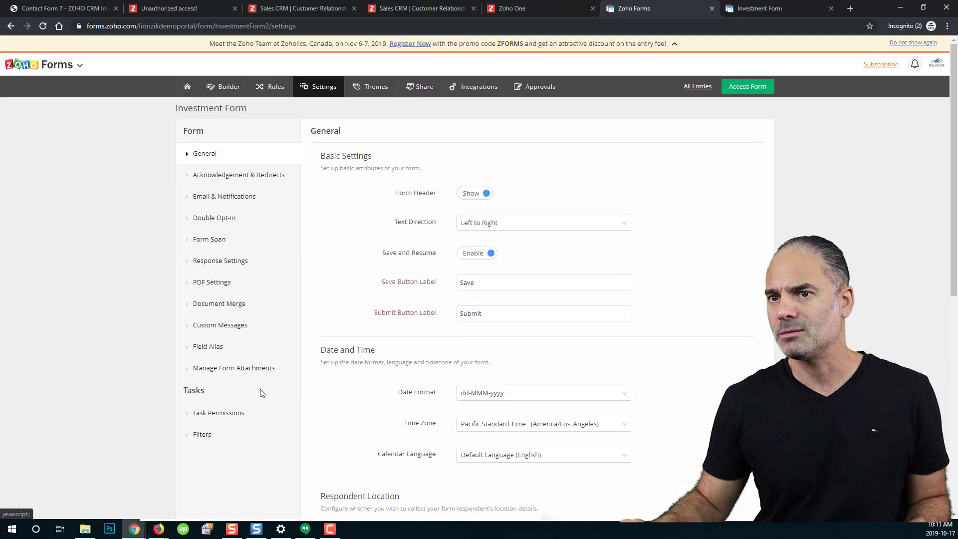
pyautogui.scroll(-8, 412, 381)
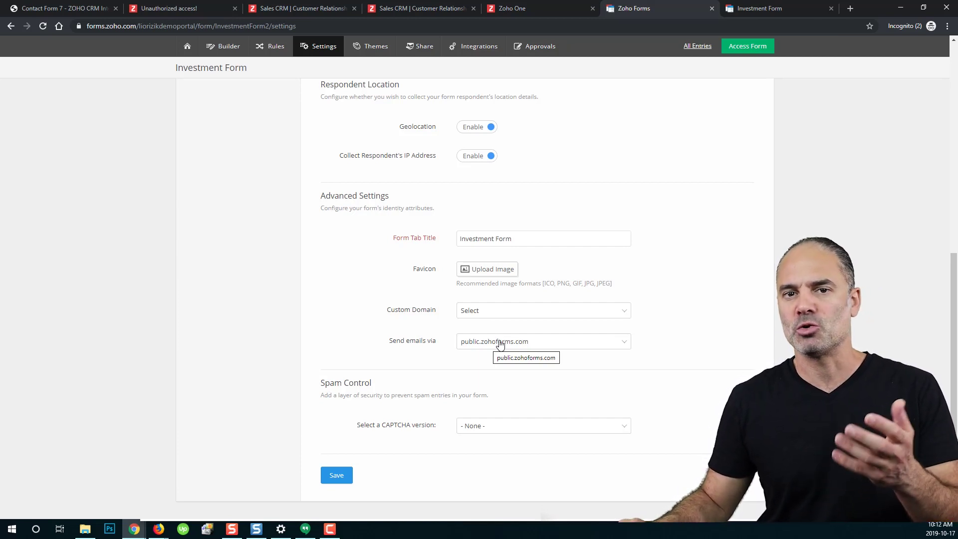
pyautogui.click(546, 342)
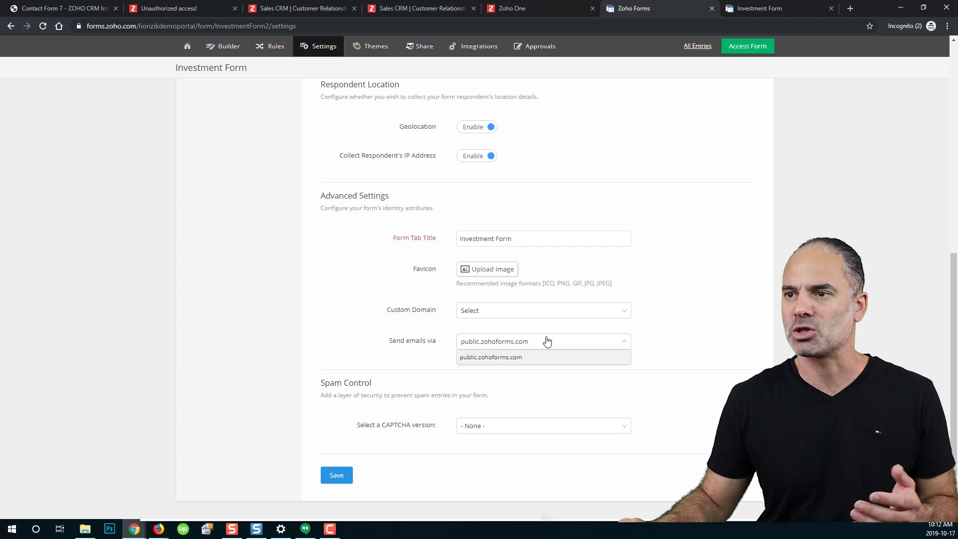
pyautogui.click(407, 352)
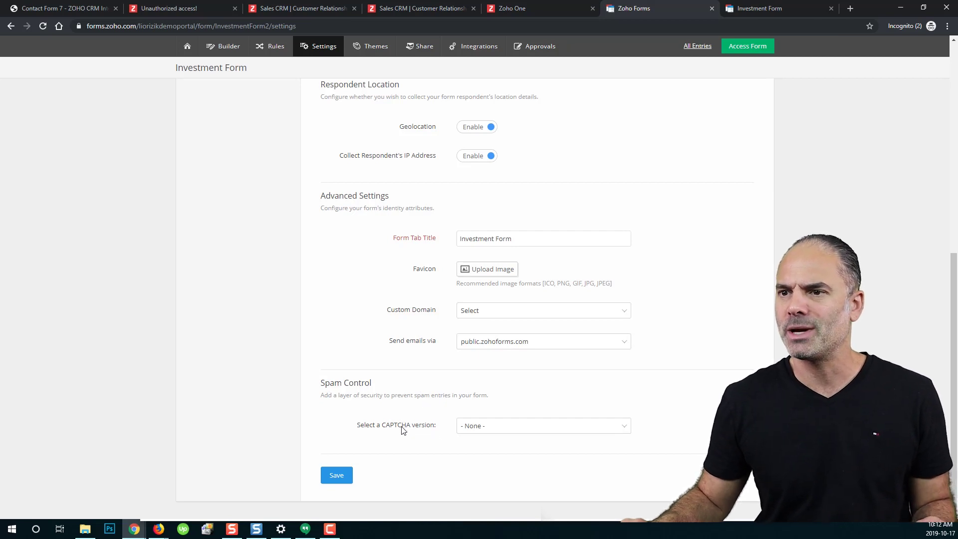
pyautogui.click(509, 425)
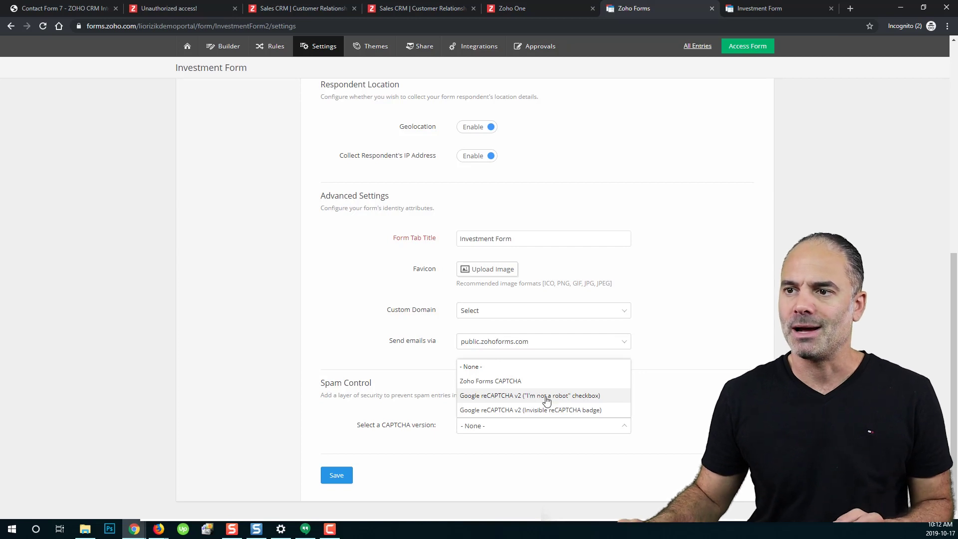
pyautogui.click(432, 407)
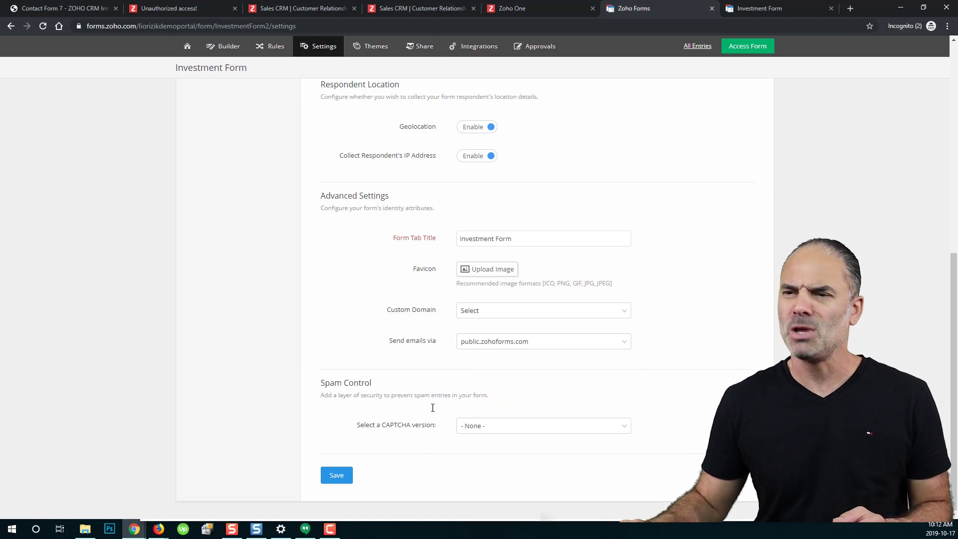
pyautogui.scroll(10, 415, 430)
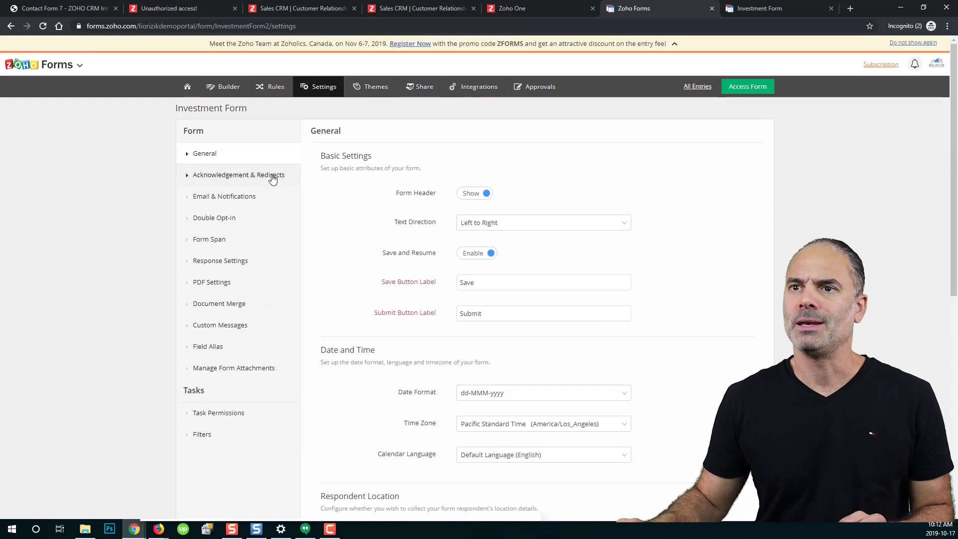
# Open Acknowledgement & Redirects, then enter 'sdf' as first and last name on the live Investment Form
pyautogui.click(253, 182)
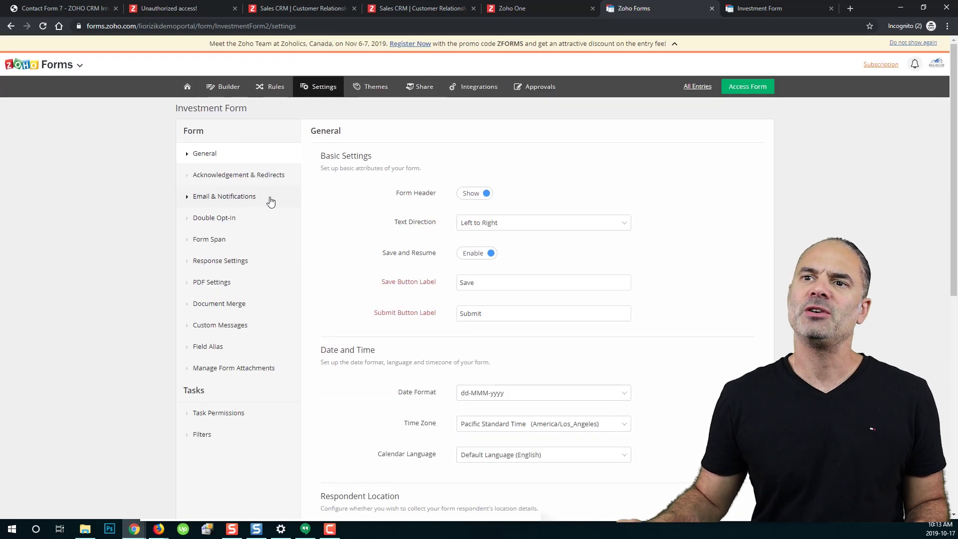
pyautogui.click(251, 175)
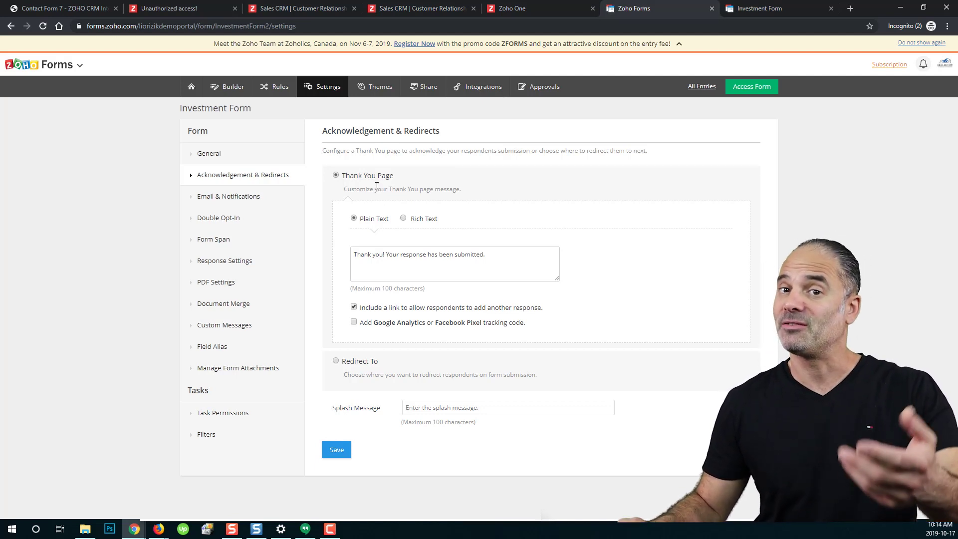
pyautogui.click(784, 11)
pyautogui.click(341, 150)
pyautogui.write('sdf')
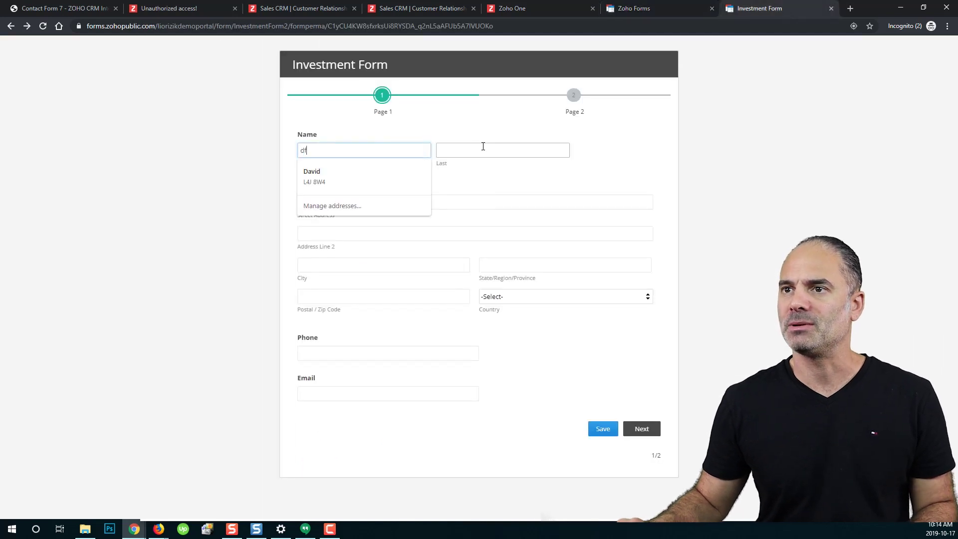
pyautogui.click(483, 149)
pyautogui.write('sdf')
# Submit the test entry to see the default thank-you message, then select the settings' message text
pyautogui.click(633, 428)
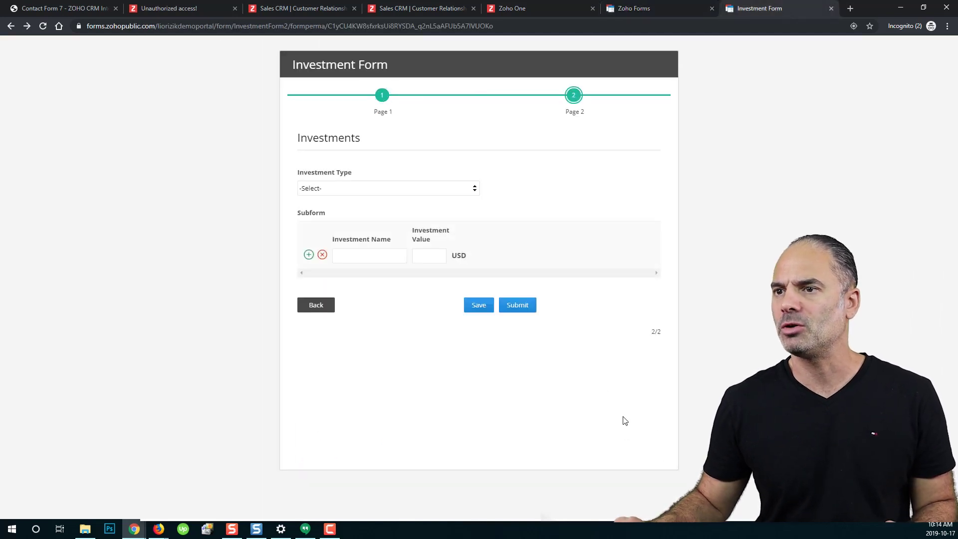
pyautogui.click(518, 304)
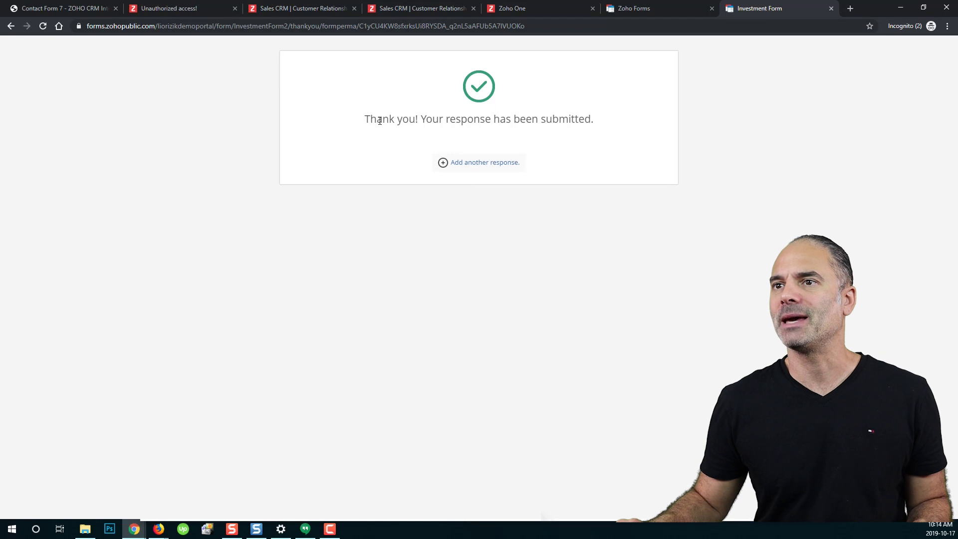
pyautogui.moveTo(377, 119); pyautogui.dragTo(687, 126)
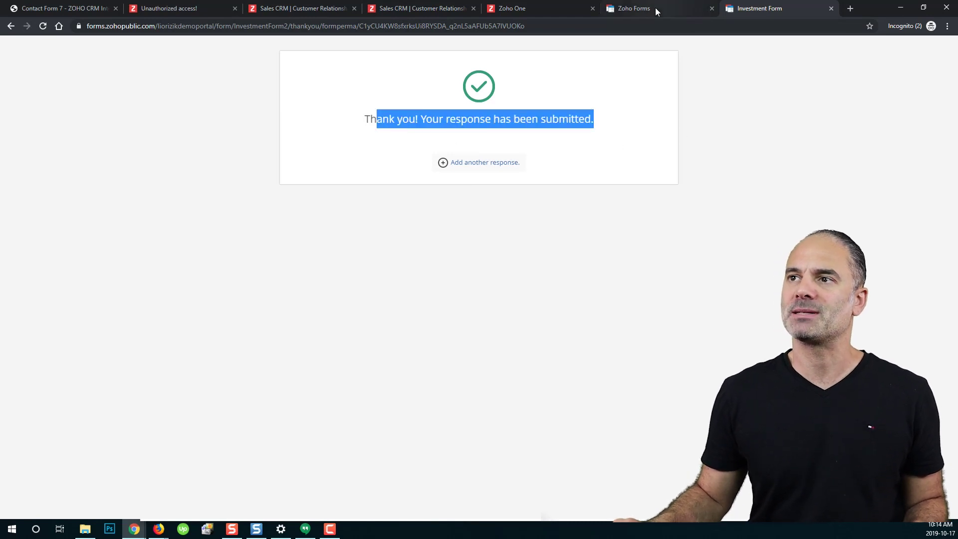
pyautogui.click(651, 11)
pyautogui.moveTo(507, 256); pyautogui.dragTo(352, 256)
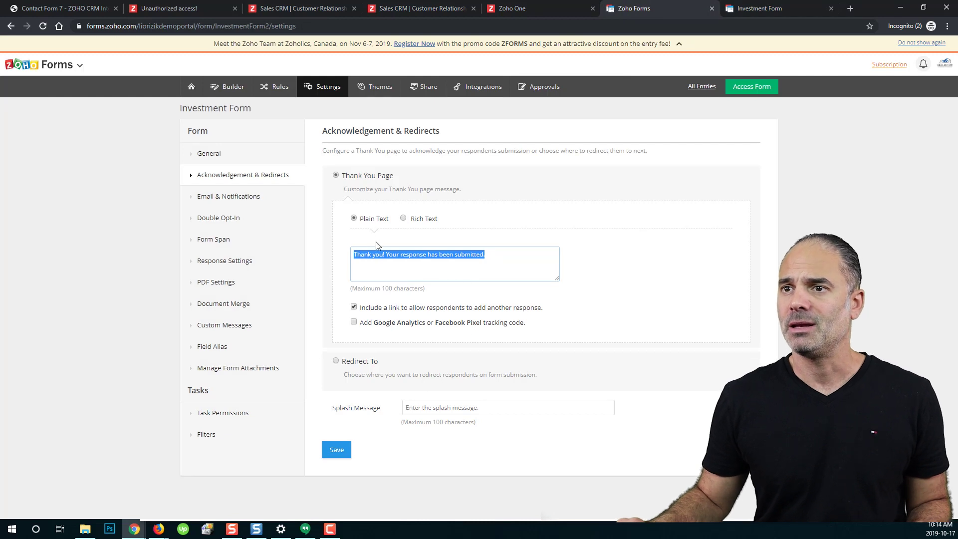
# Switch the Thank You Page message to Rich Text
pyautogui.click(400, 255)
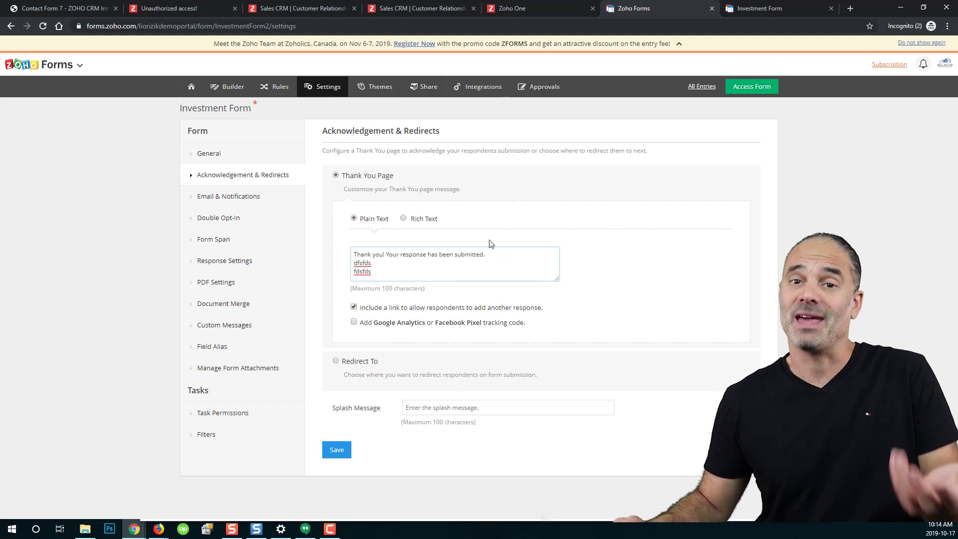
pyautogui.click(407, 218)
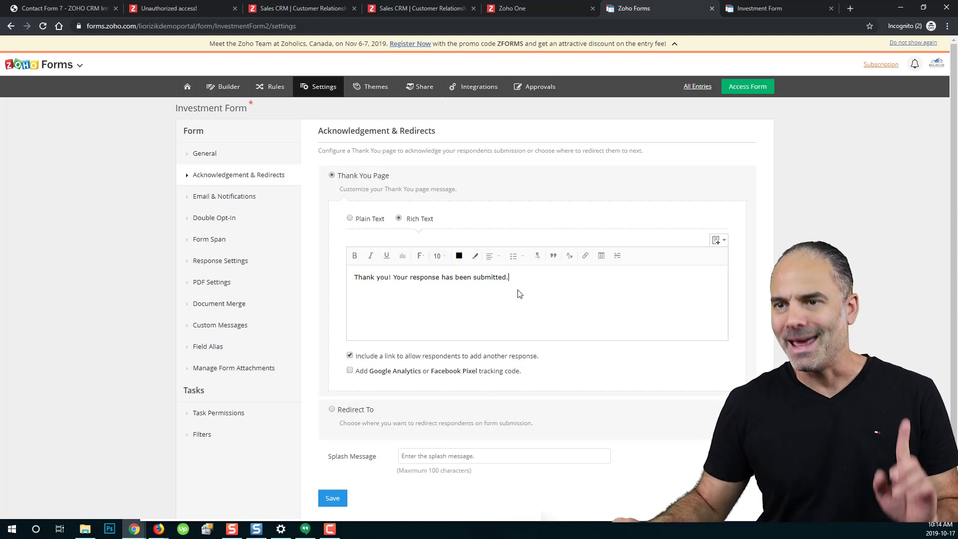
pyautogui.scroll(-1, 365, 379)
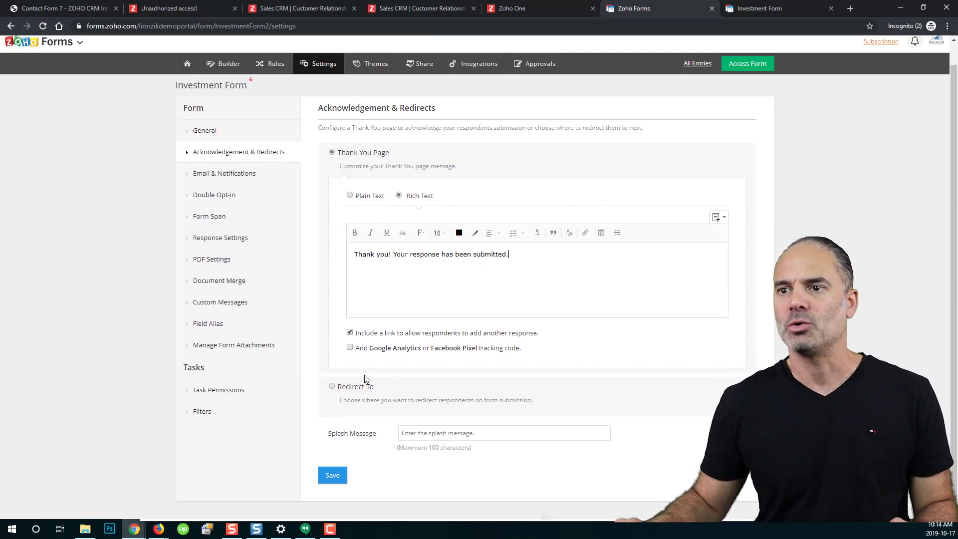
# Set Redirect To Website using the Zoho Bookings URL and save the settings
pyautogui.click(332, 387)
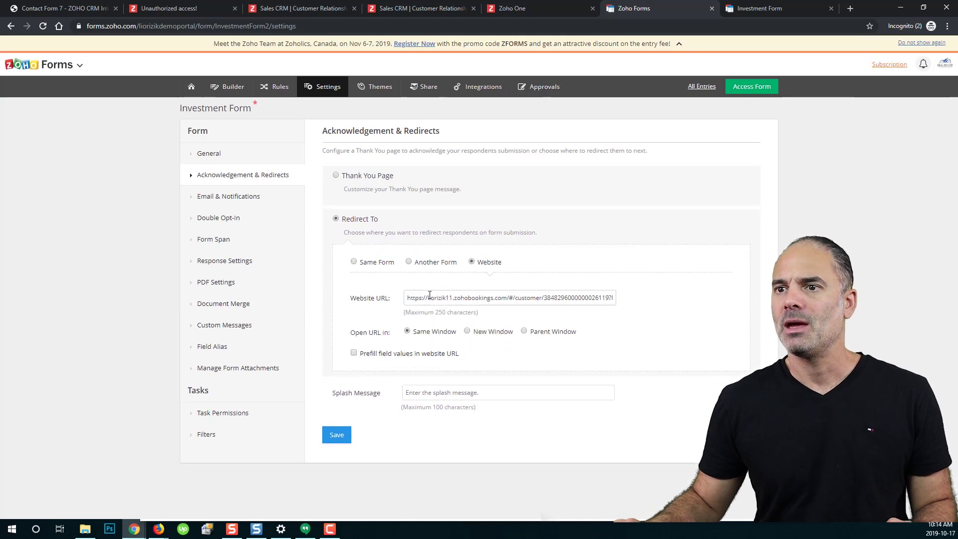
pyautogui.moveTo(567, 298)
pyautogui.mouseDown()
pyautogui.moveTo(405, 298)
pyautogui.moveTo(577, 298)
pyautogui.mouseUp()
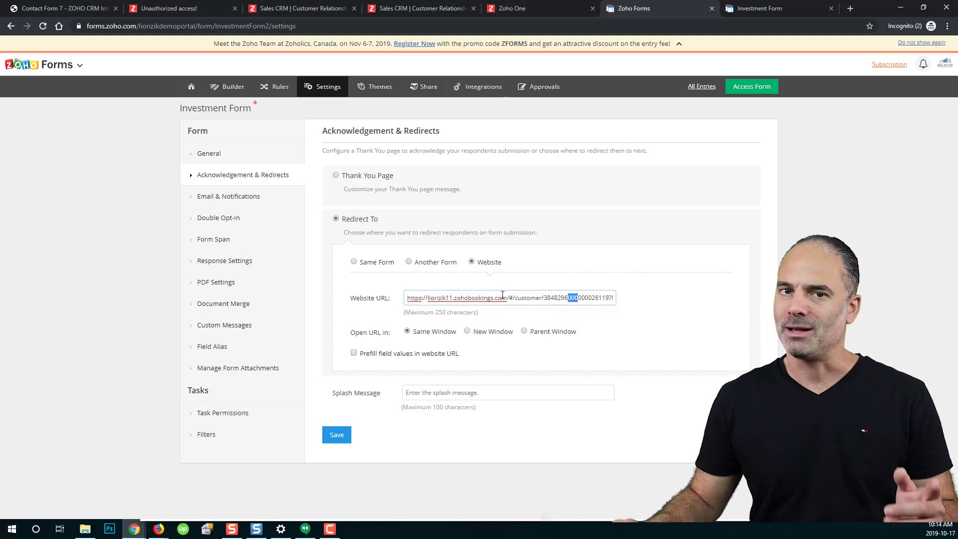
pyautogui.click(769, 10)
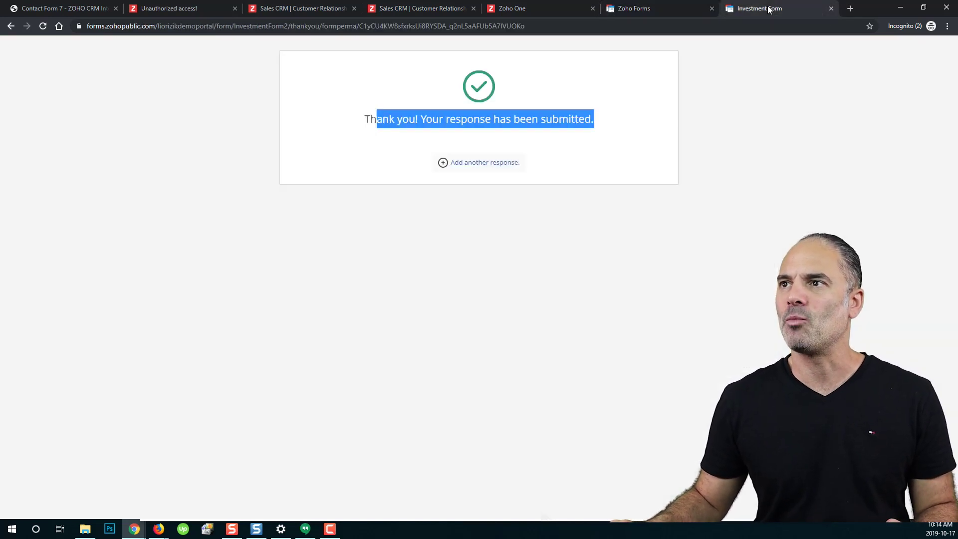
pyautogui.click(641, 9)
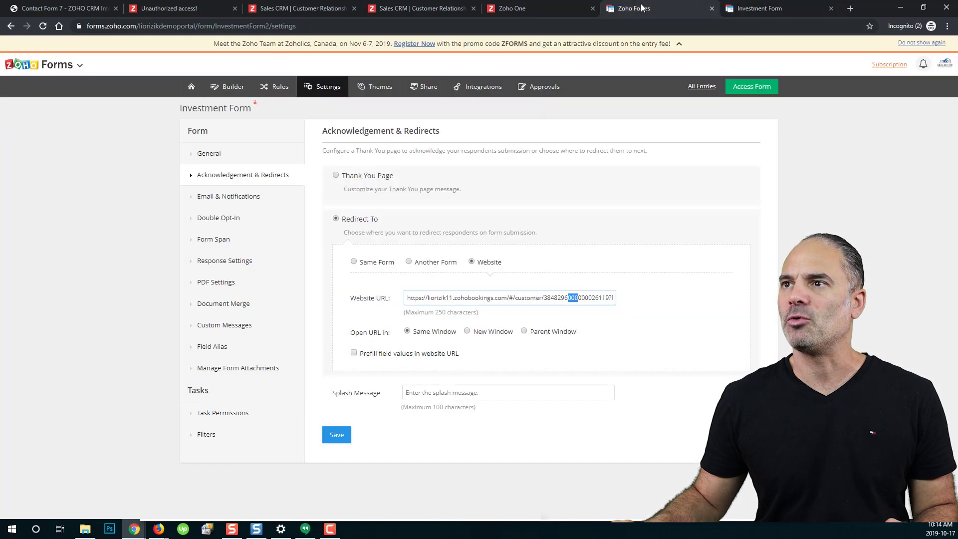
pyautogui.click(339, 435)
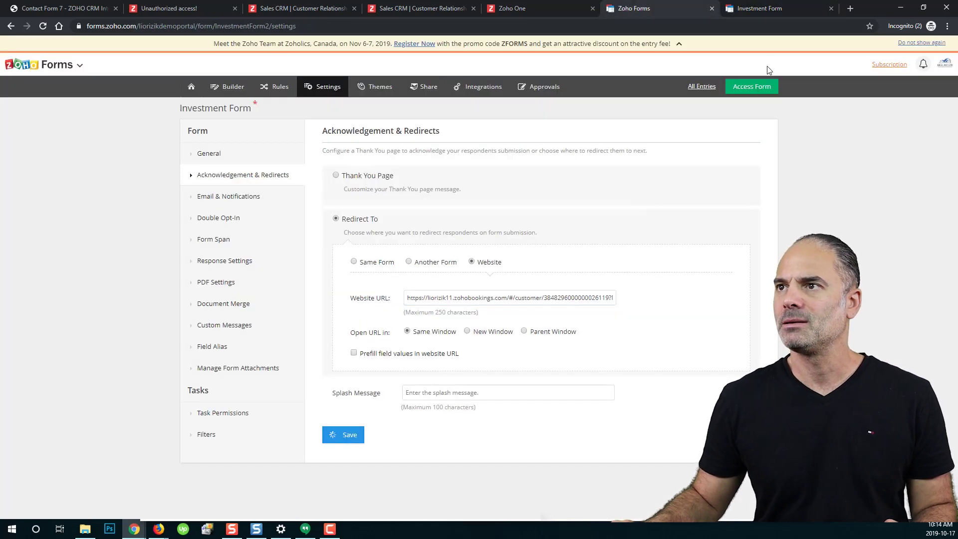
pyautogui.click(769, 8)
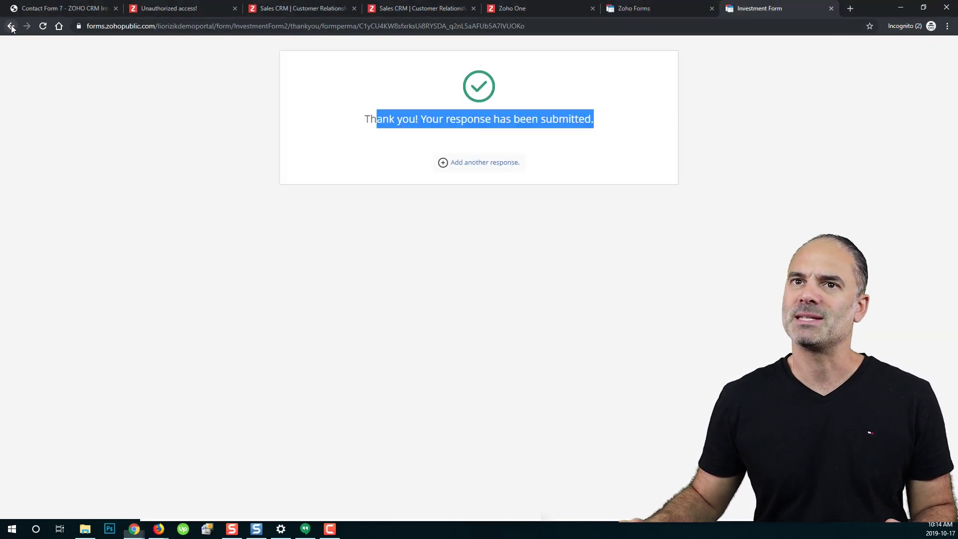
# Go back to a blank Investment Form and enter the respondent's first and last name
pyautogui.click(10, 26)
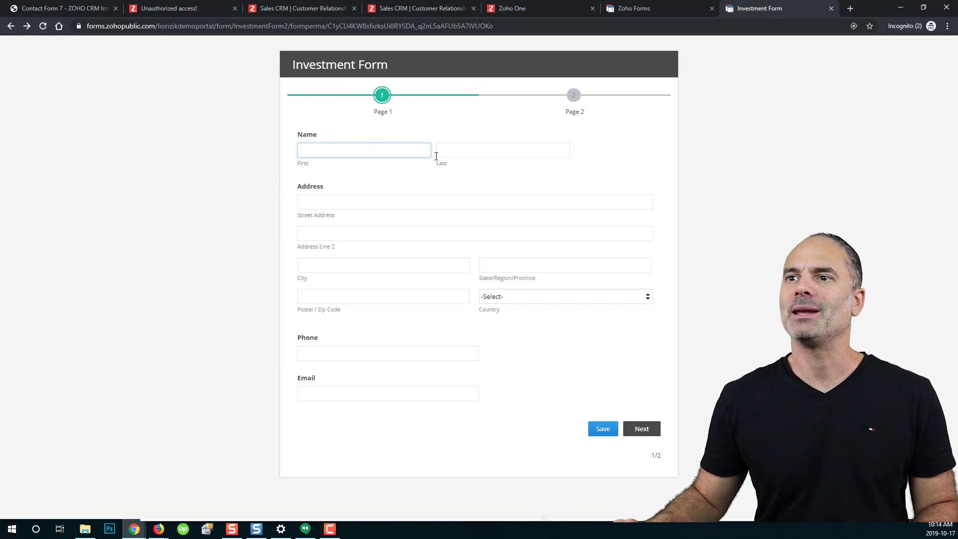
pyautogui.write('r')
pyautogui.press('BackSpace')
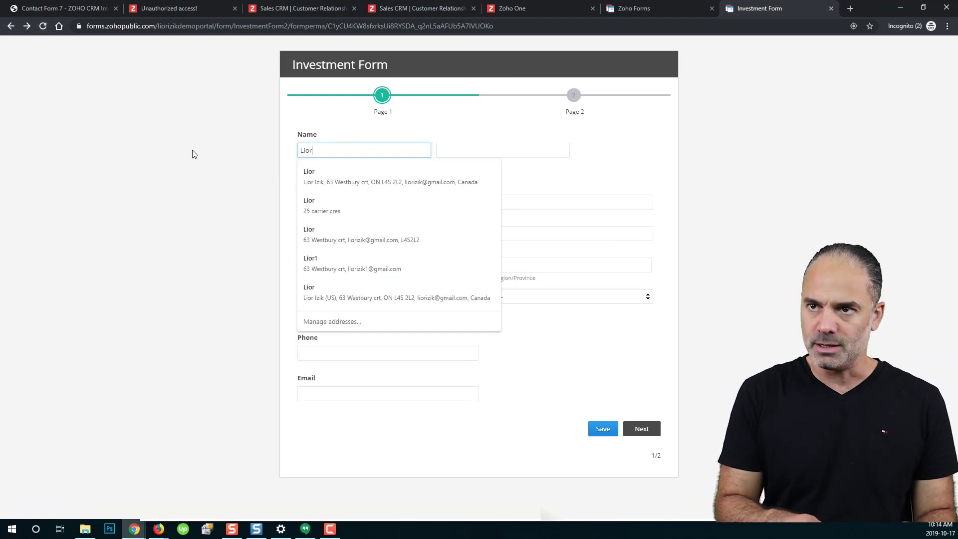
pyautogui.press('Tab')
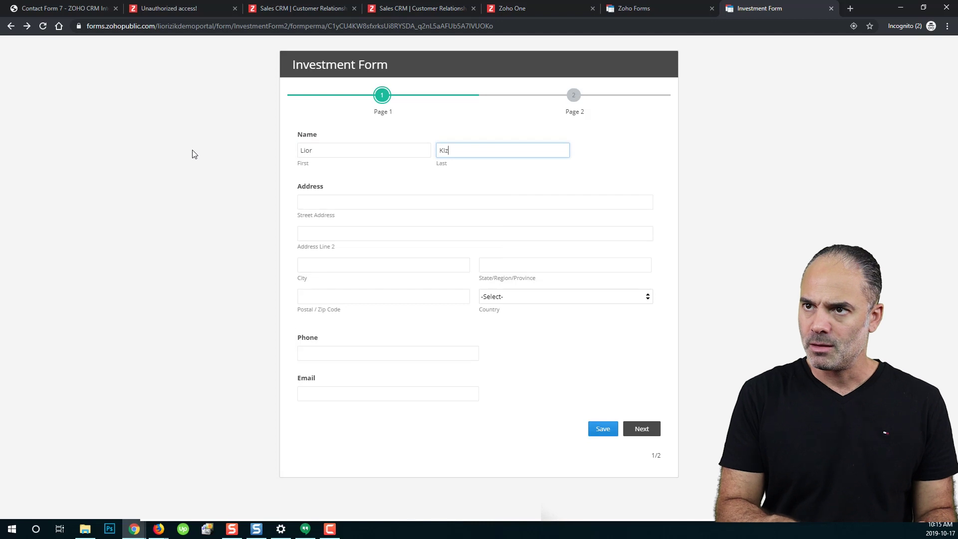
pyautogui.press('Tab')
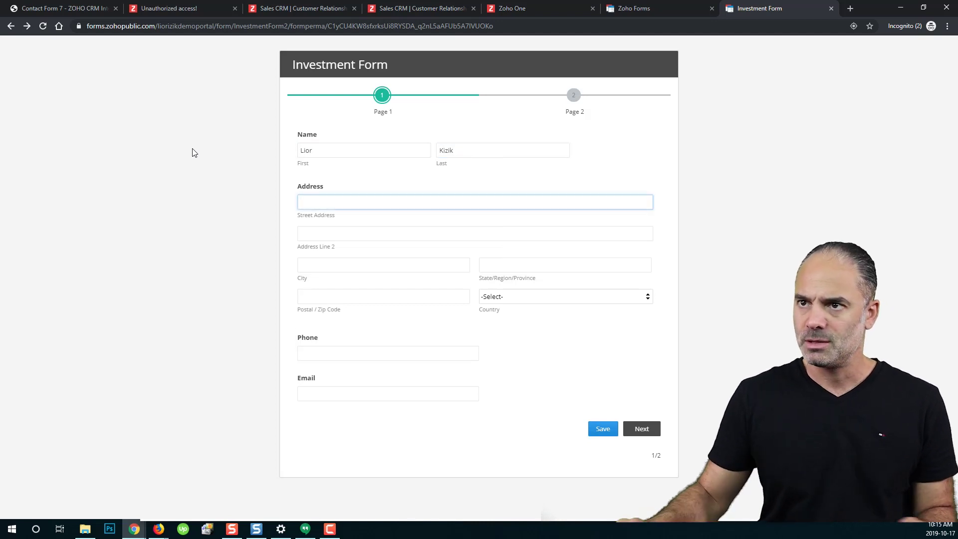
pyautogui.moveTo(445, 150); pyautogui.dragTo(395, 153)
pyautogui.press('BackSpace')
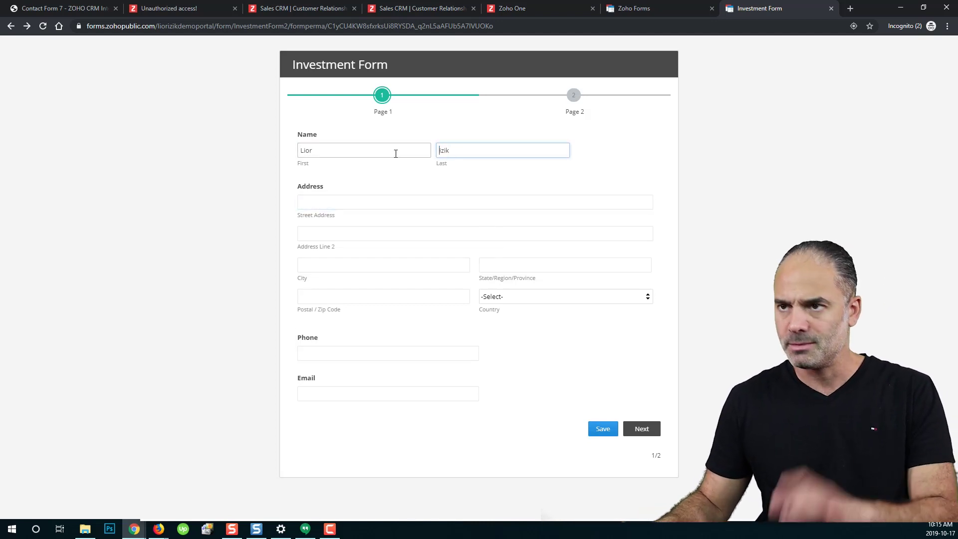
pyautogui.click(588, 175)
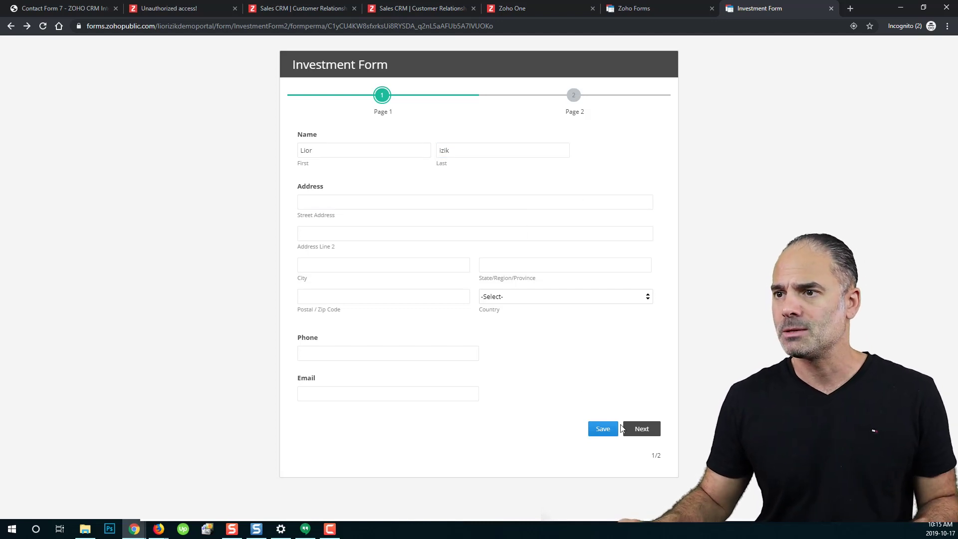
# Autofill address and phone from saved details, then submit the form through the Investments page
pyautogui.click(379, 352)
pyautogui.click(414, 322)
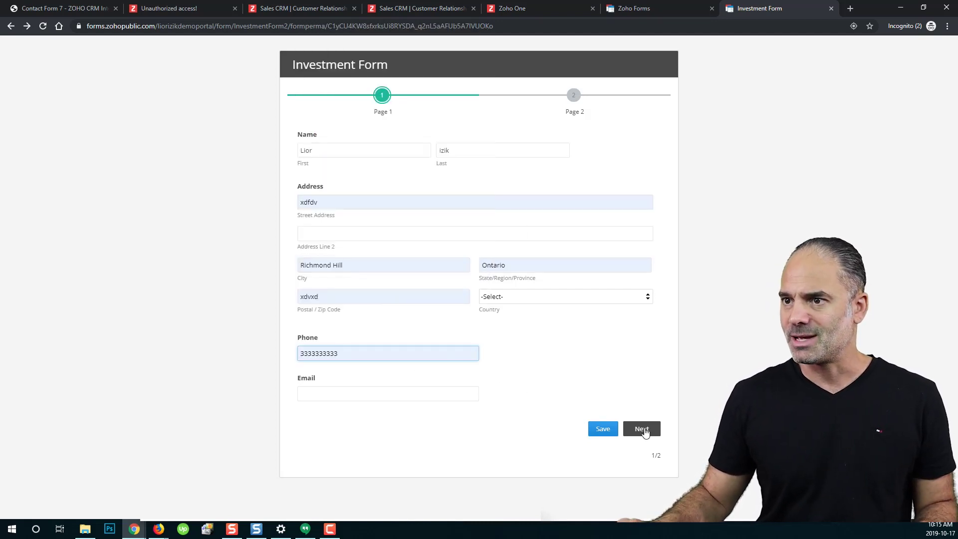
pyautogui.click(643, 429)
pyautogui.click(514, 305)
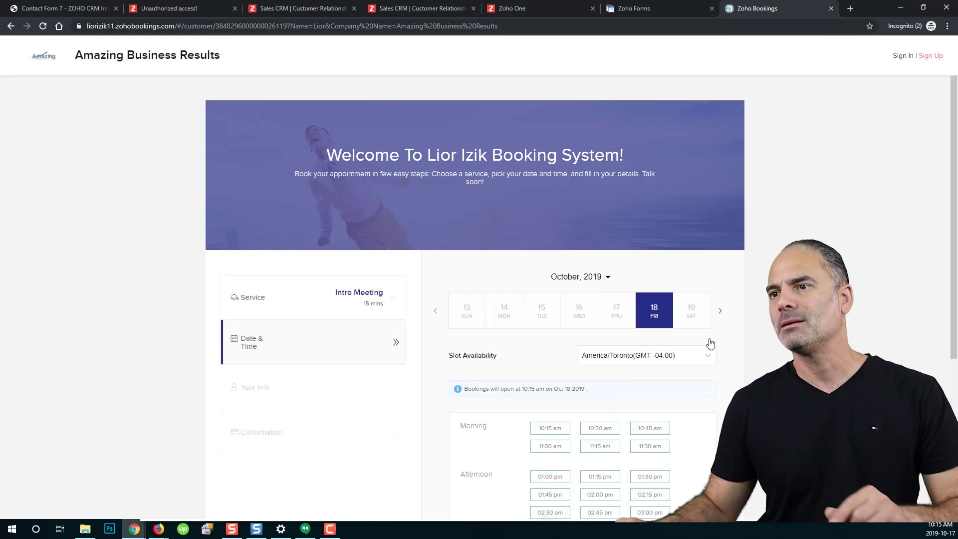
# Browse Zoho Bookings dates, pick the 12:15 pm slot, then go back to the Investment Form
pyautogui.click(719, 314)
pyautogui.click(616, 313)
pyautogui.scroll(-3, 618, 319)
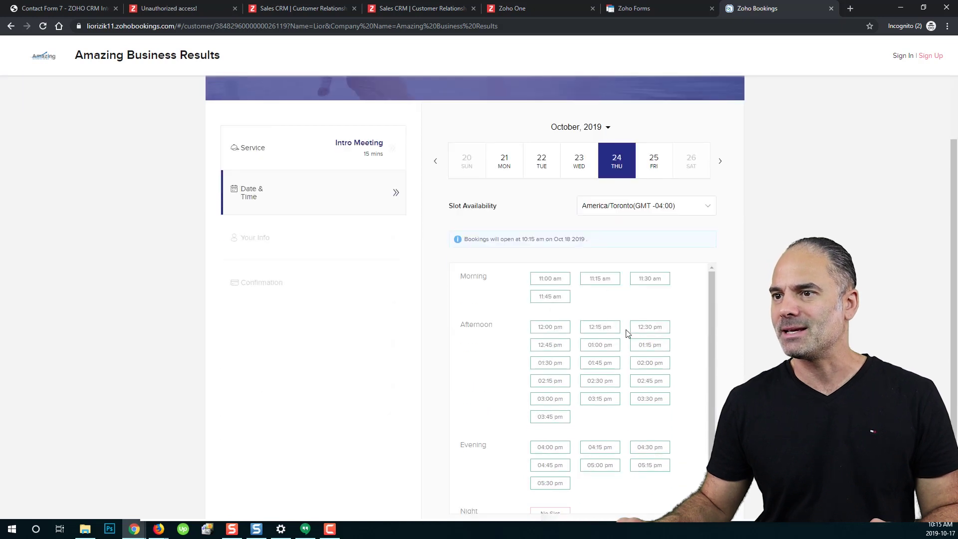
pyautogui.click(601, 327)
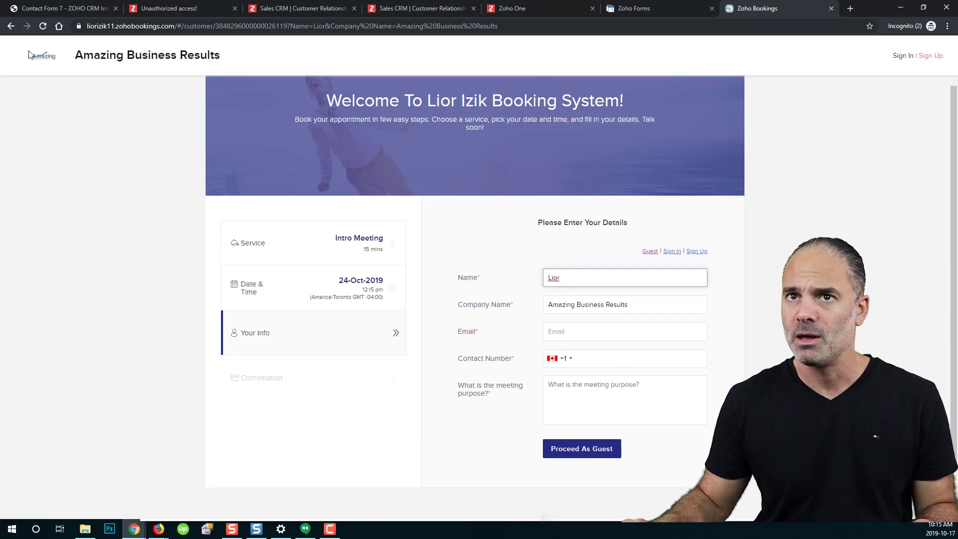
pyautogui.click(10, 27)
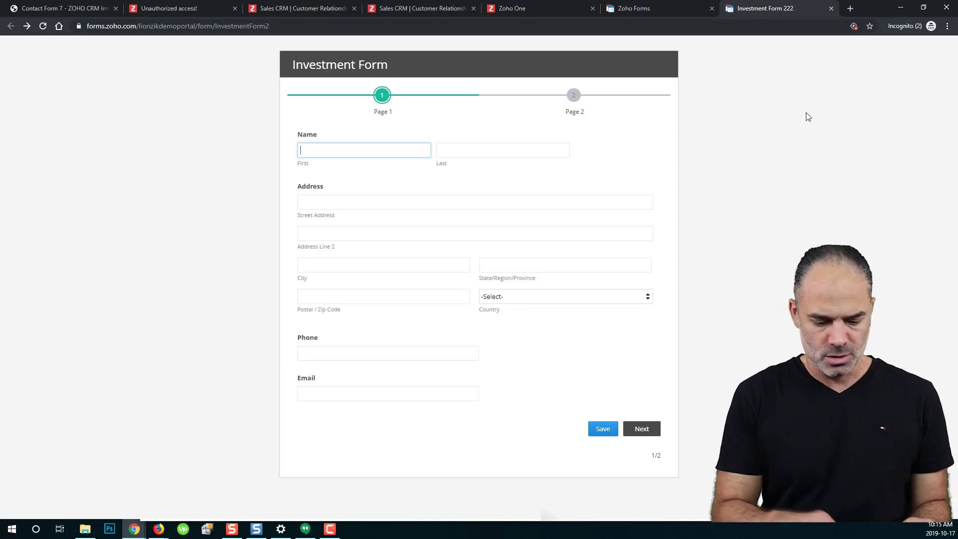
# Load amazingbusinessresults.com/thank-you in a new tab, copy its address, and return to Zoho Forms
pyautogui.hotkey('ctrl', 't')
pyautogui.write('amazingbusinessresults.com')
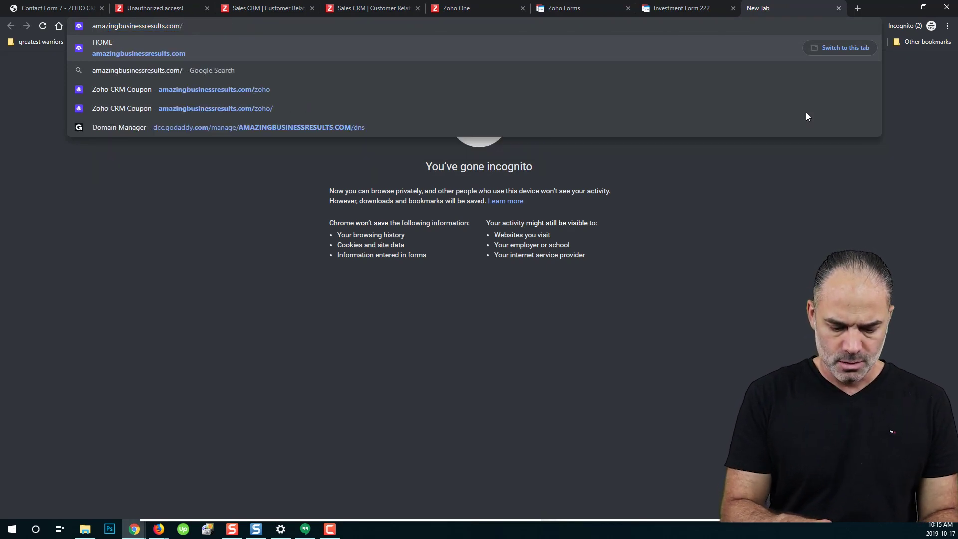
pyautogui.write('/than')
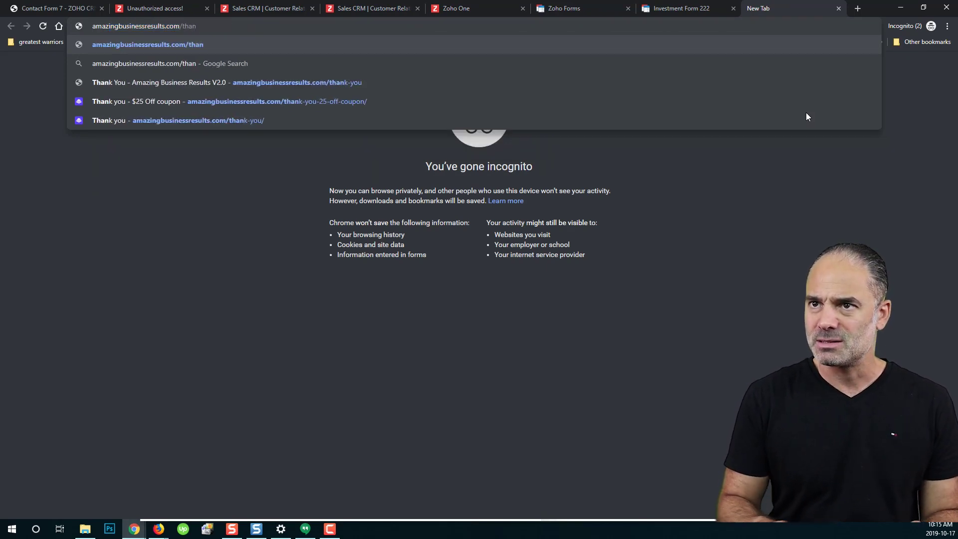
pyautogui.press('Down')
pyautogui.press('Down')
pyautogui.press('Down')
pyautogui.press('Down')
pyautogui.press('Return')
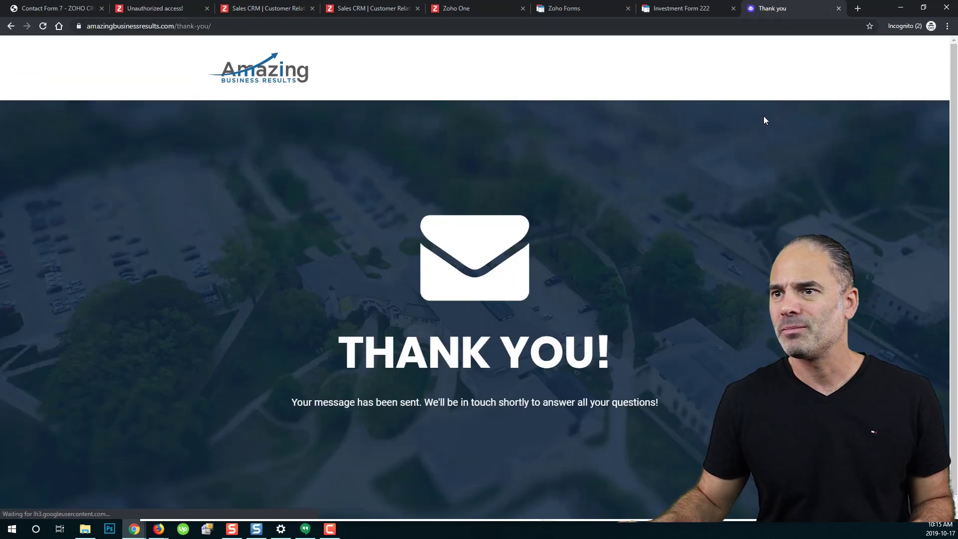
pyautogui.click(386, 22)
pyautogui.hotkey('ctrl', 'c')
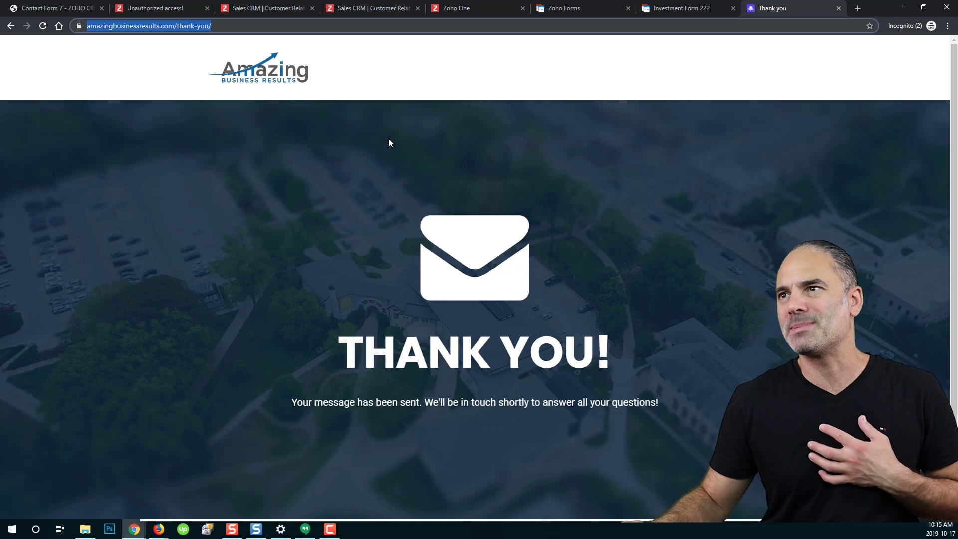
pyautogui.click(703, 8)
pyautogui.click(593, 10)
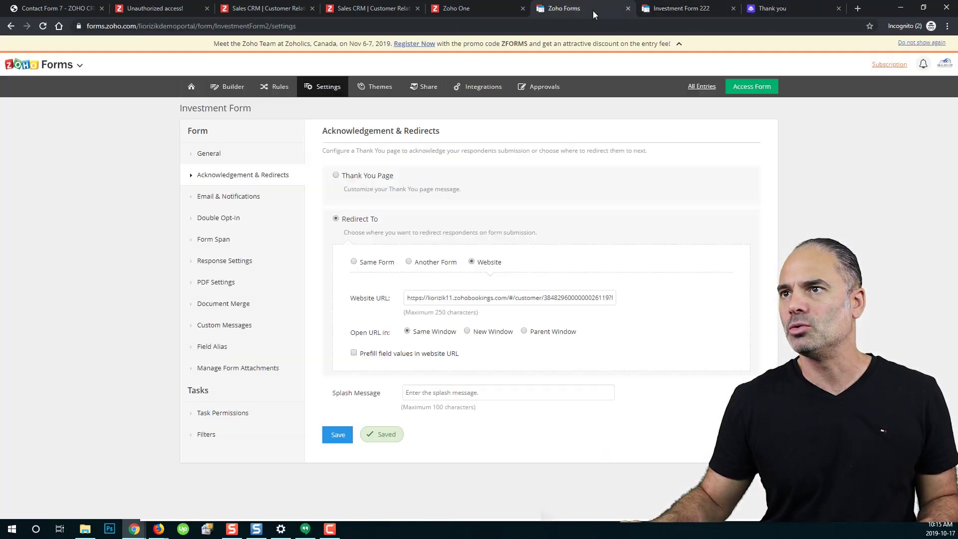
pyautogui.tripleClick(536, 295)
pyautogui.hotkey('ctrl', 'v')
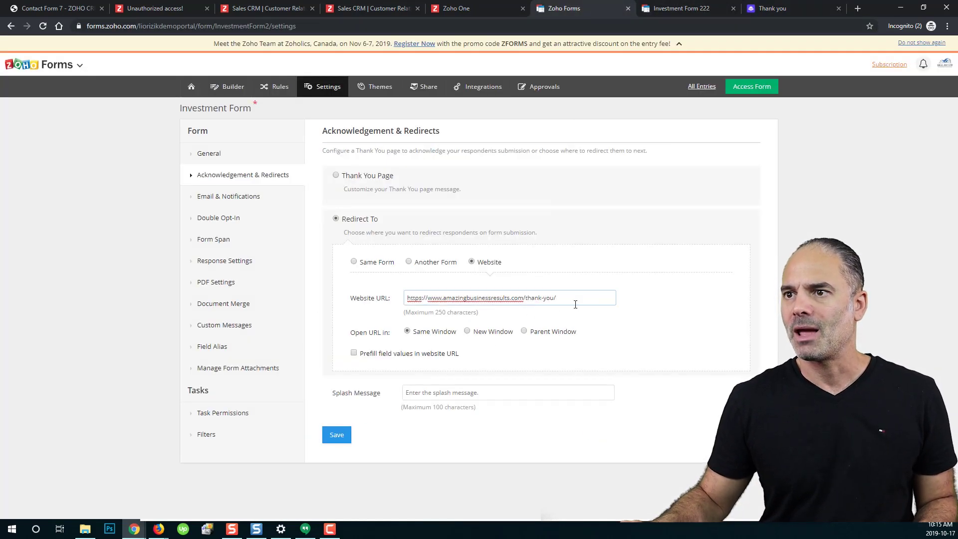
pyautogui.moveTo(575, 304); pyautogui.dragTo(222, 280)
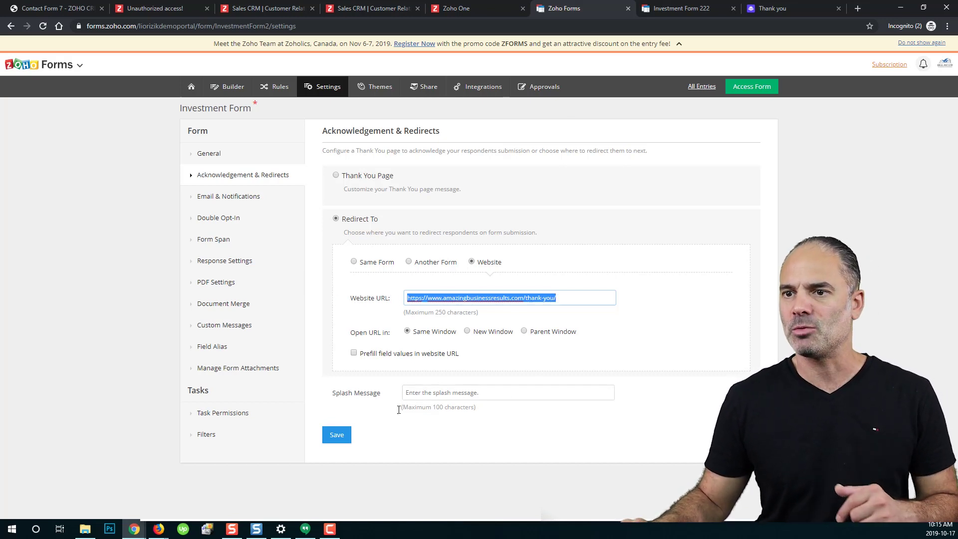
pyautogui.click(343, 433)
pyautogui.click(681, 10)
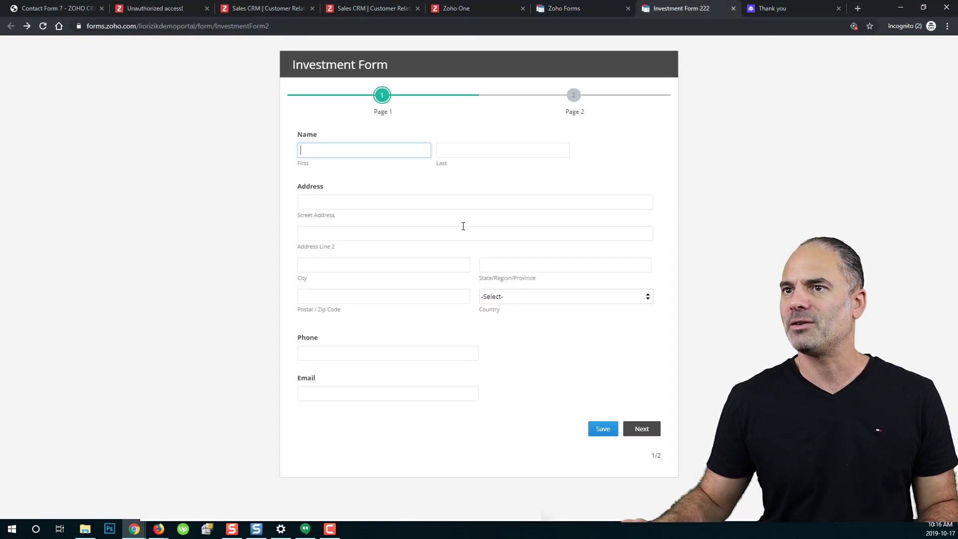
# Submit a 'df gfg' test entry, confirm the amazingbusinessresults.com Thank You page, then return to settings
pyautogui.write('df')
pyautogui.click(472, 151)
pyautogui.write('gfg')
pyautogui.click(643, 430)
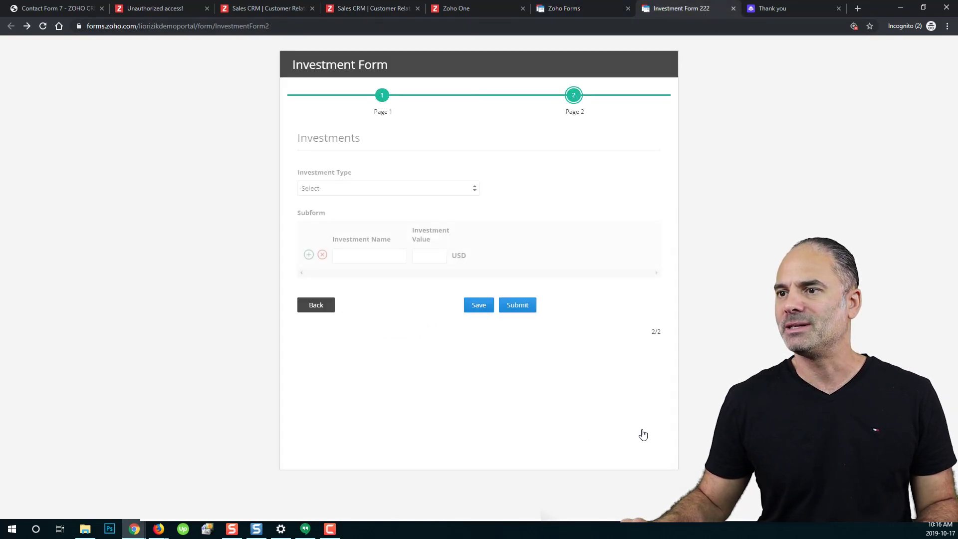
pyautogui.click(520, 306)
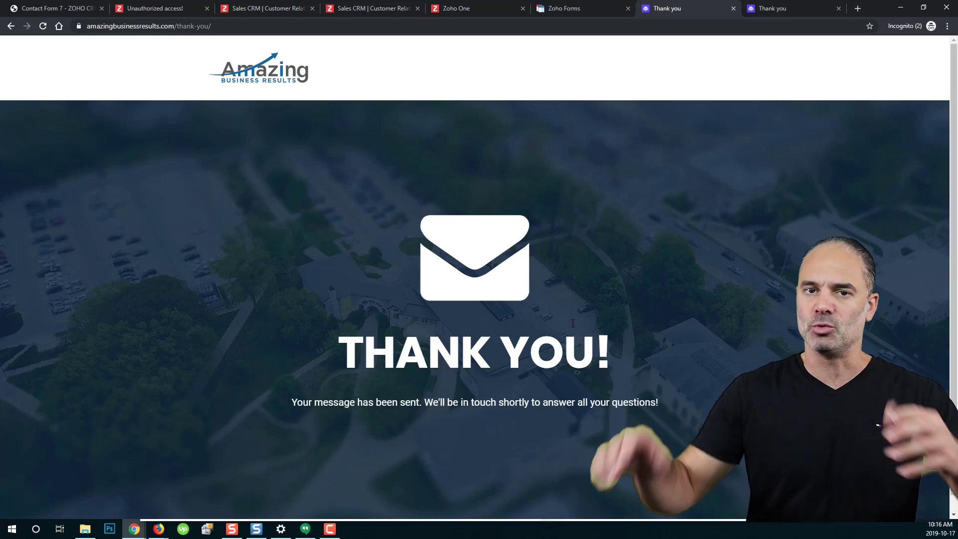
pyautogui.click(594, 8)
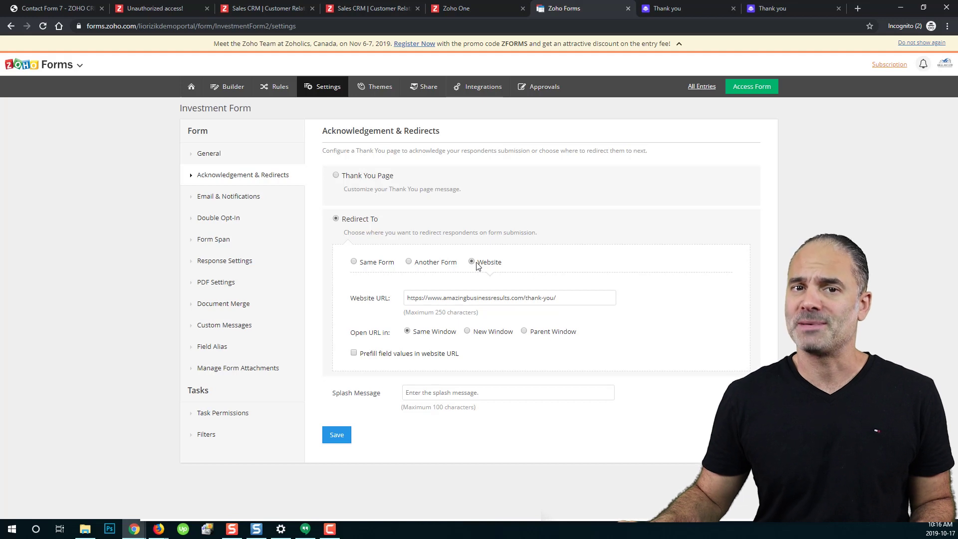
pyautogui.moveTo(562, 298); pyautogui.dragTo(311, 303)
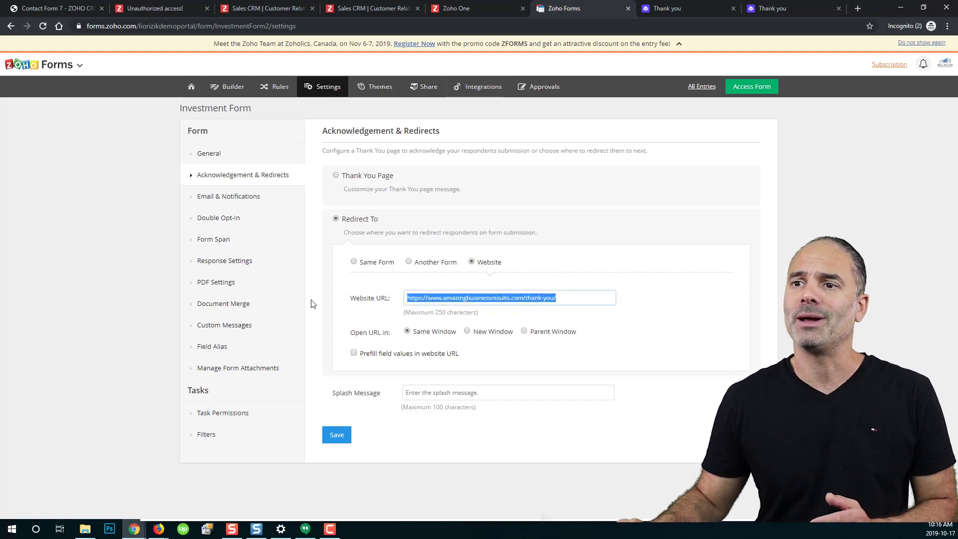
pyautogui.click(477, 299)
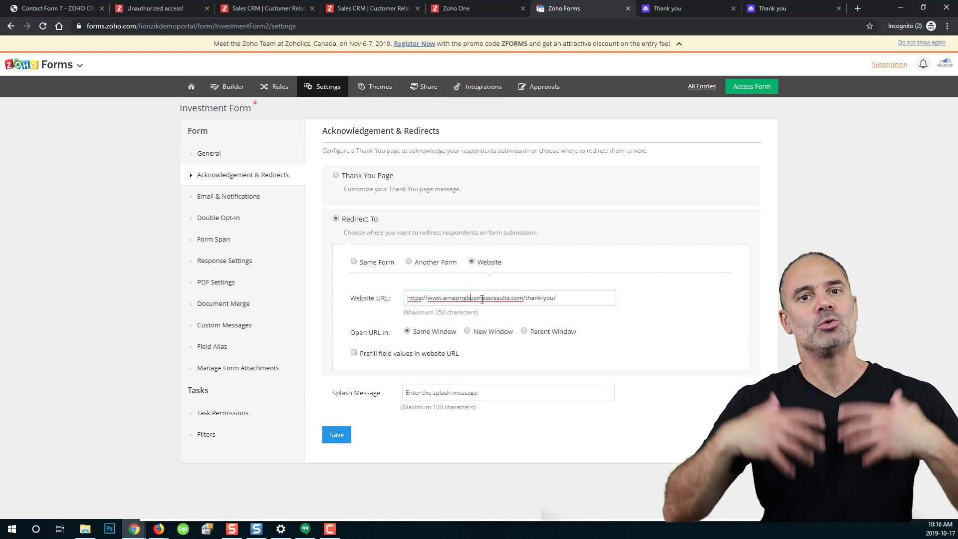
pyautogui.click(412, 263)
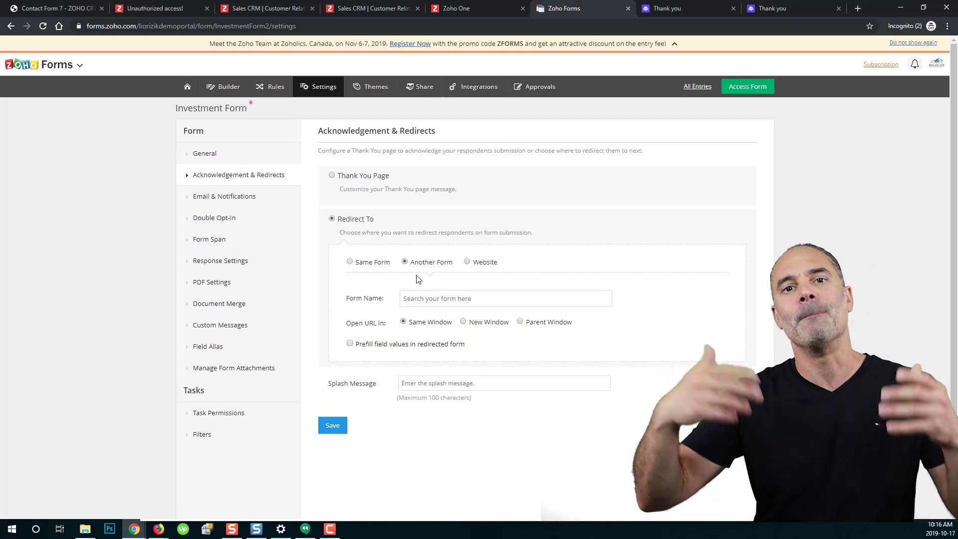
pyautogui.click(464, 299)
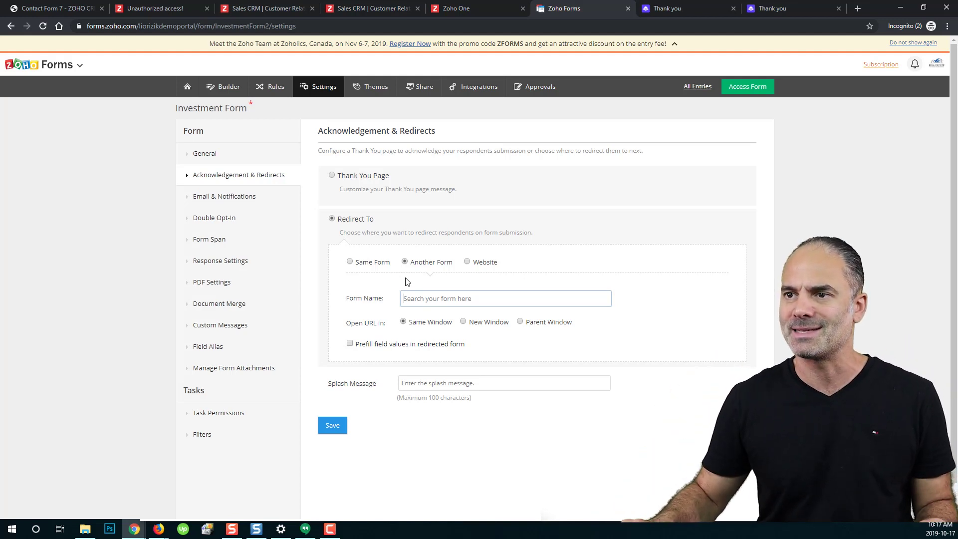
pyautogui.click(355, 265)
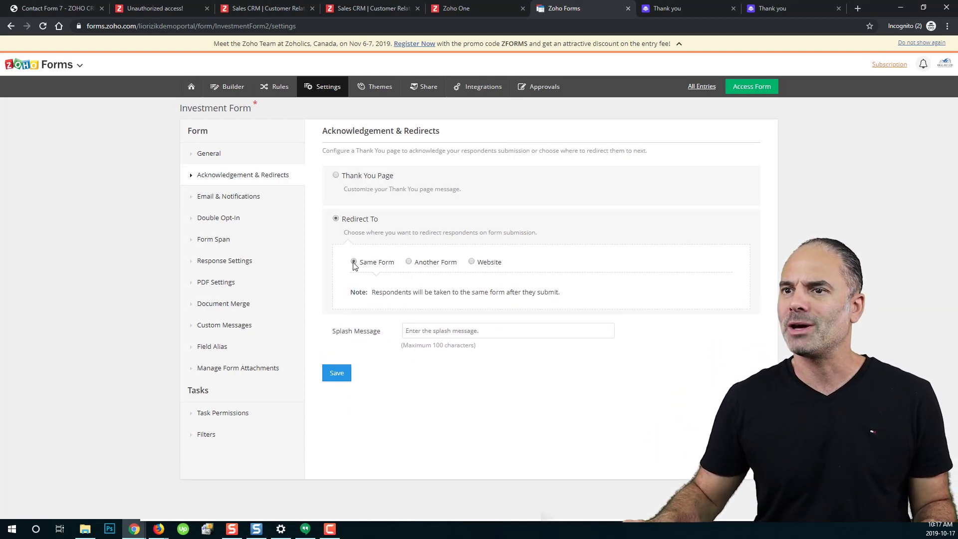
pyautogui.click(433, 332)
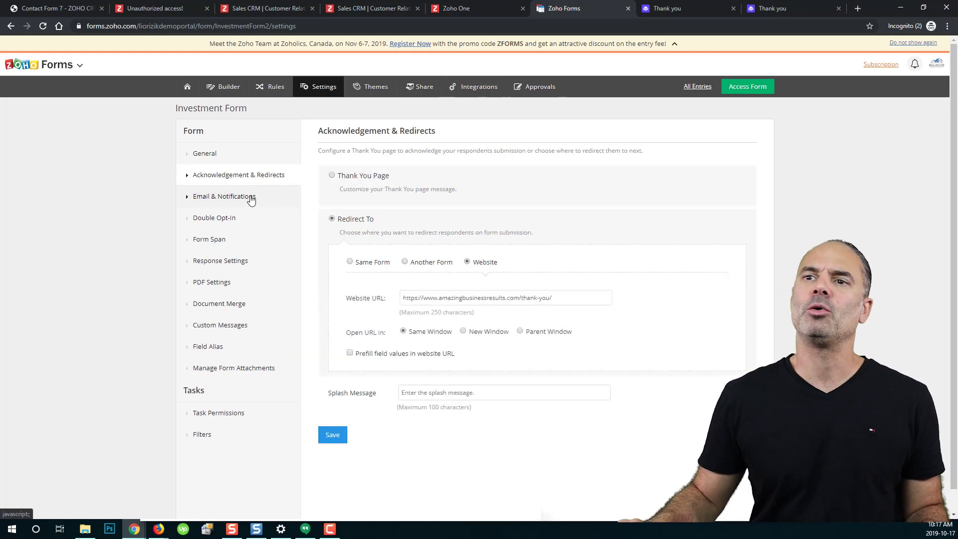
# Go to Email & Notifications in the Investment Form's settings menu
pyautogui.click(239, 198)
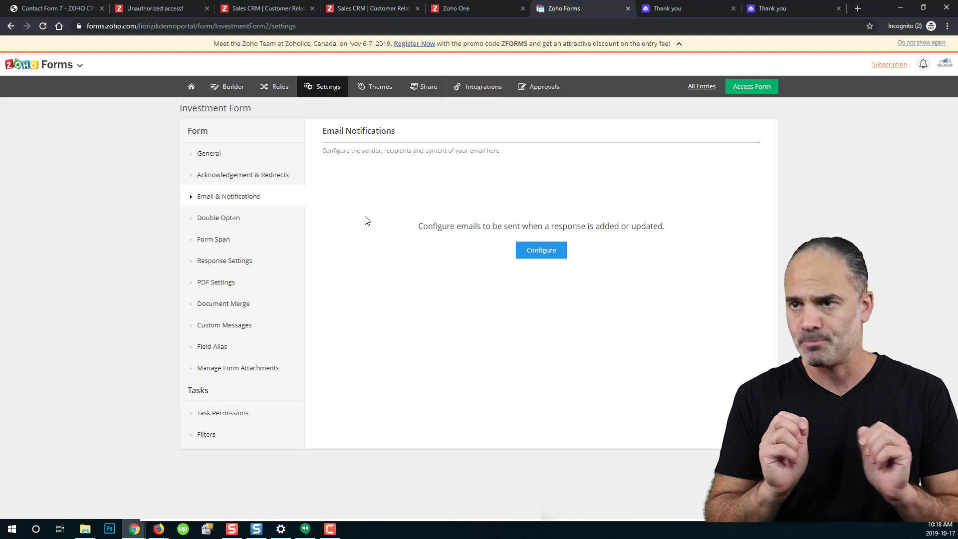
# Create a 'Thank you message to my client' email template triggered when responses are Added
pyautogui.click(541, 253)
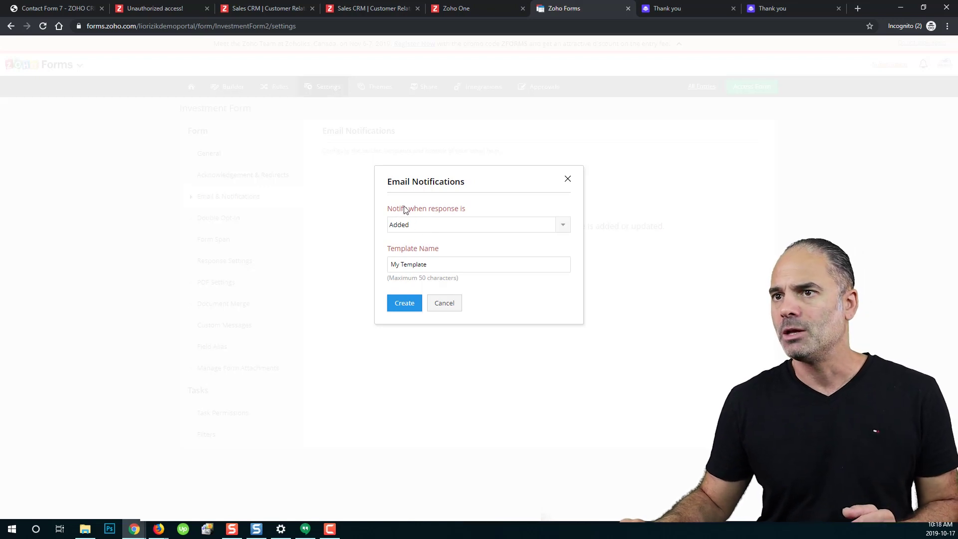
pyautogui.click(426, 225)
pyautogui.click(459, 212)
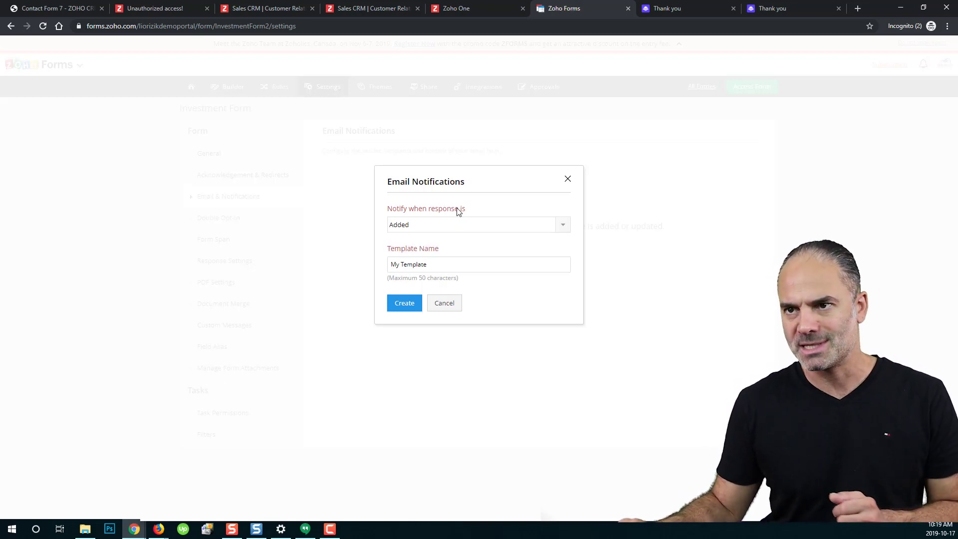
pyautogui.click(418, 226)
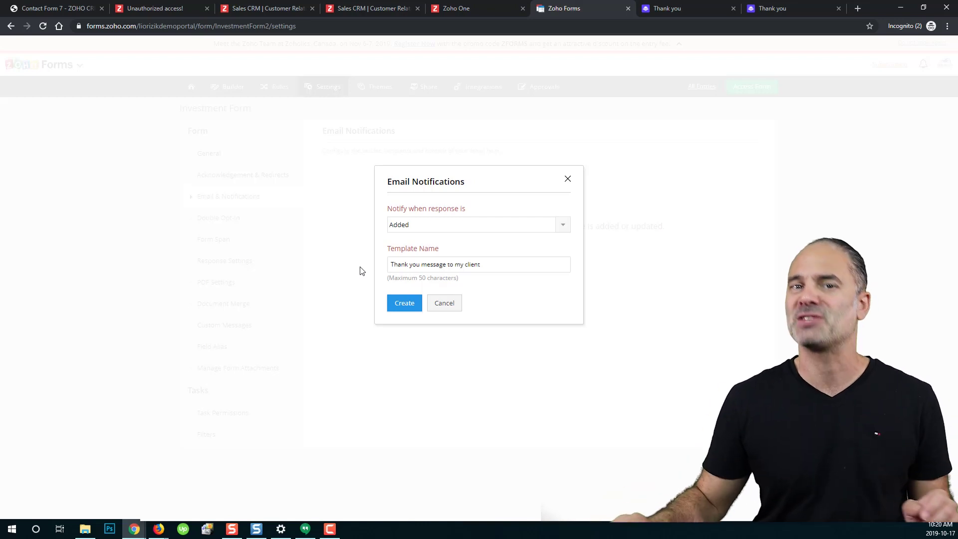
pyautogui.click(404, 304)
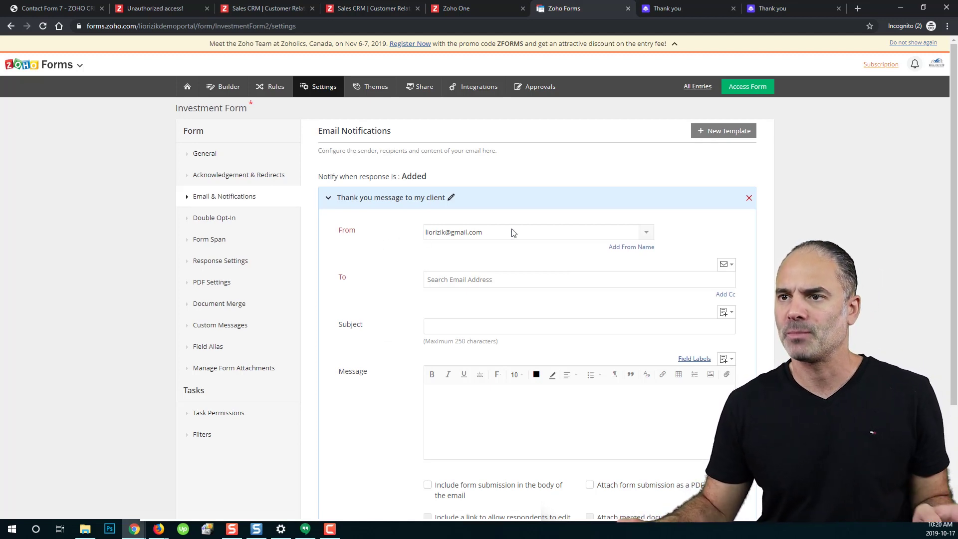
# Review the From sender addresses without changing them, then the form fields available as To recipients
pyautogui.click(479, 235)
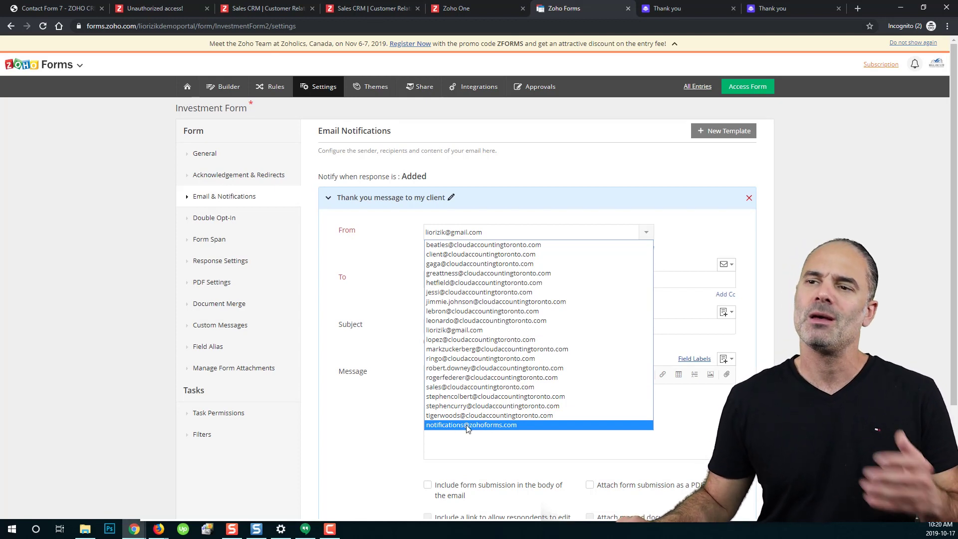
pyautogui.click(533, 202)
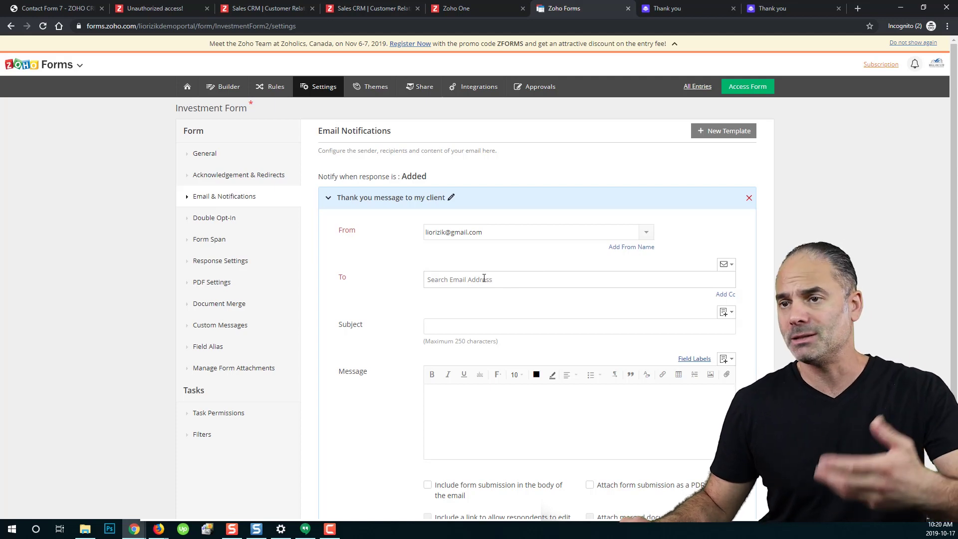
pyautogui.click(731, 266)
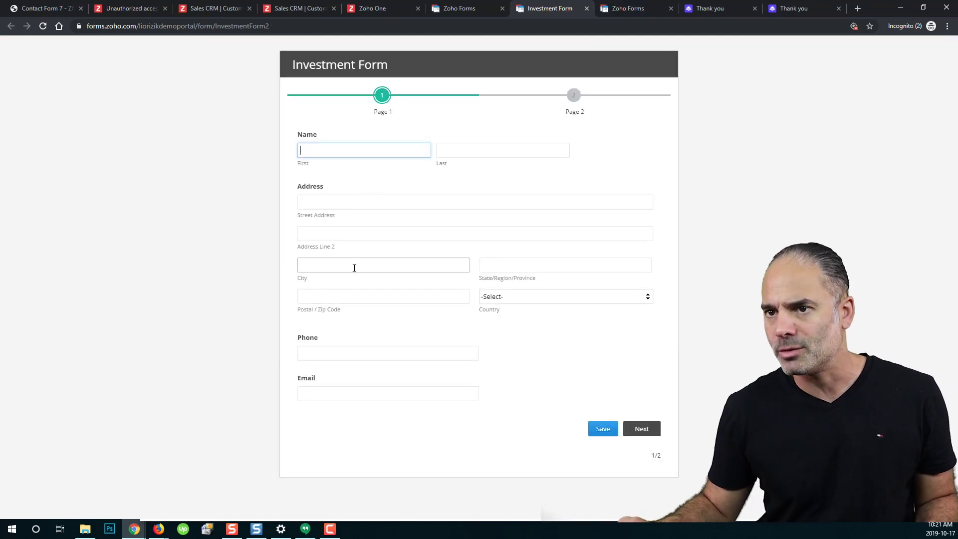
# Check the form's Email field label, then return to the thank-you notification settings
pyautogui.moveTo(283, 382); pyautogui.dragTo(380, 383)
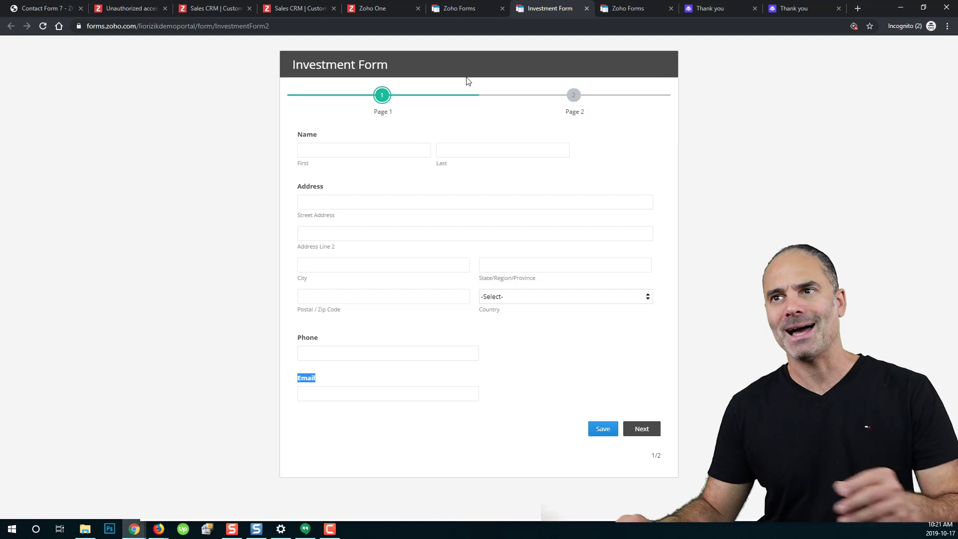
pyautogui.click(487, 11)
pyautogui.click(628, 8)
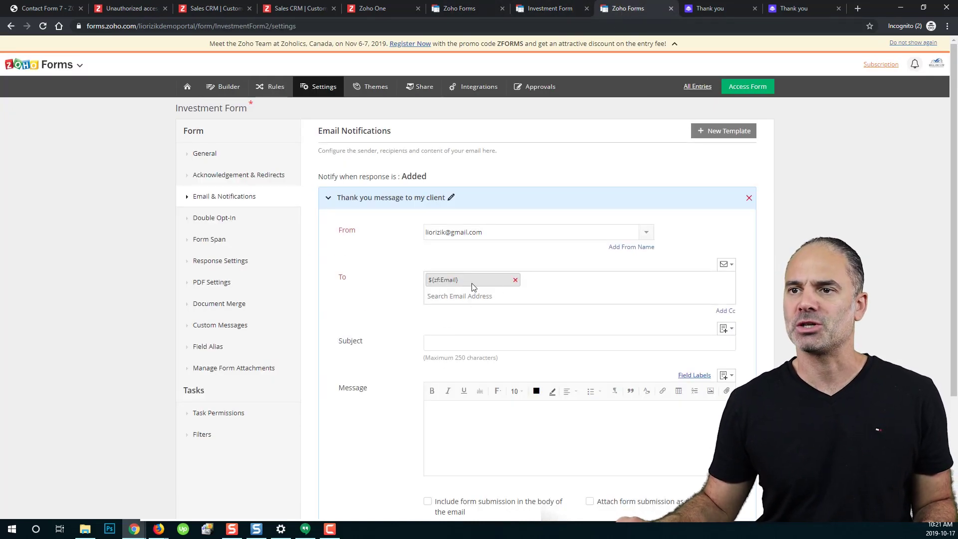
pyautogui.scroll(-1, 499, 274)
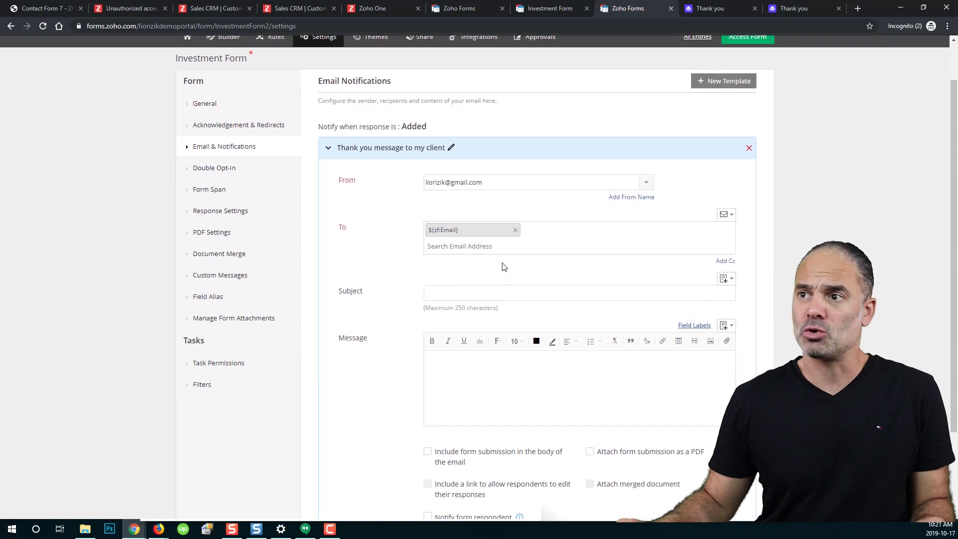
# Add your own e-mail address as a recipient, then remove it so only ${zf:Email} remains
pyautogui.write('lior')
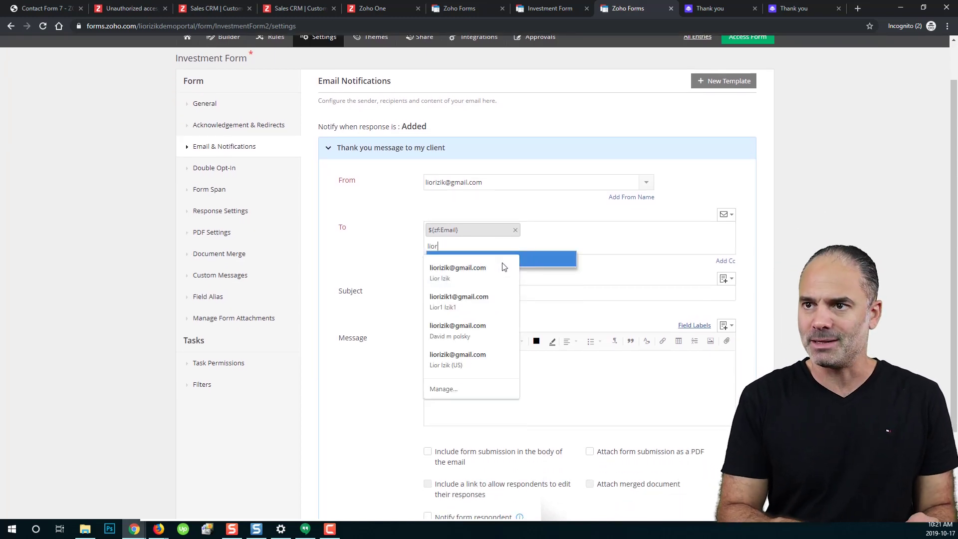
pyautogui.click(501, 269)
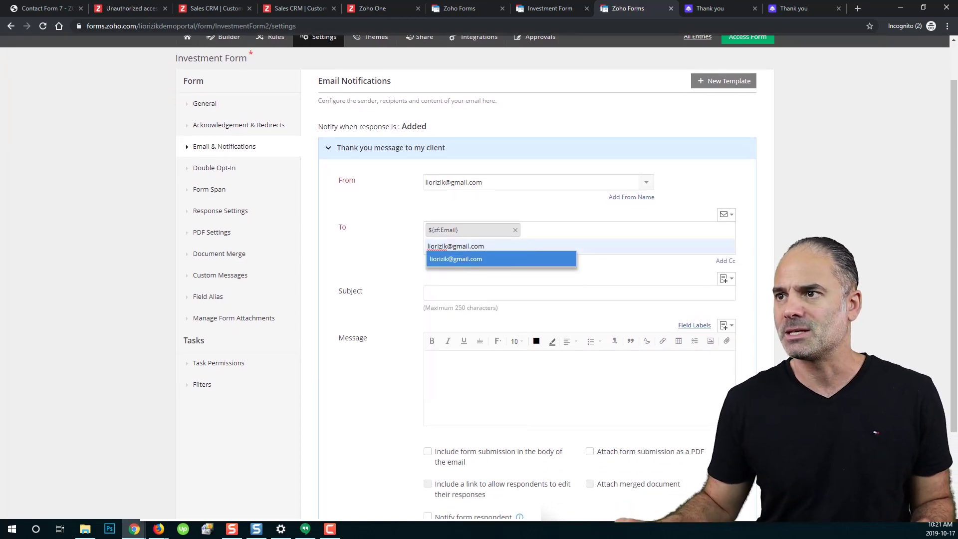
pyautogui.click(710, 302)
pyautogui.click(538, 247)
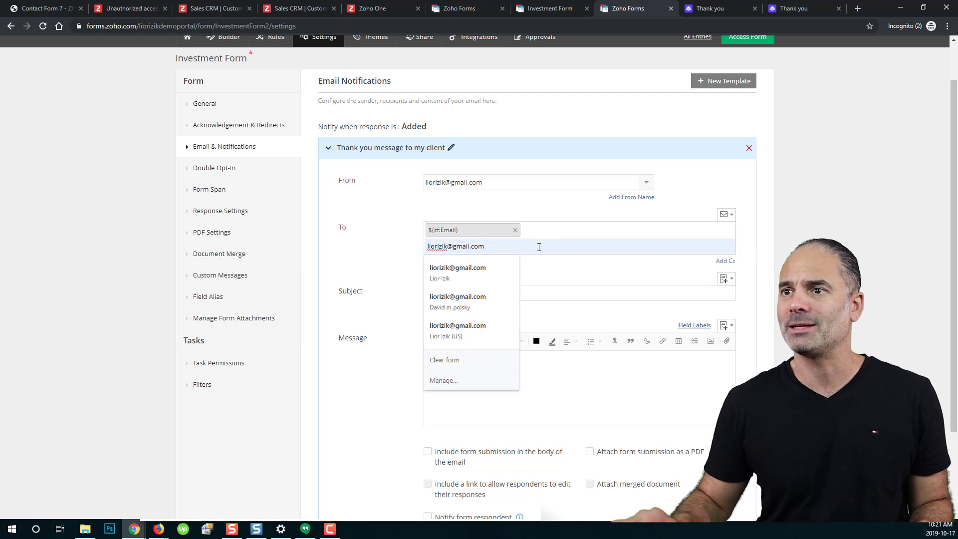
pyautogui.press('Return')
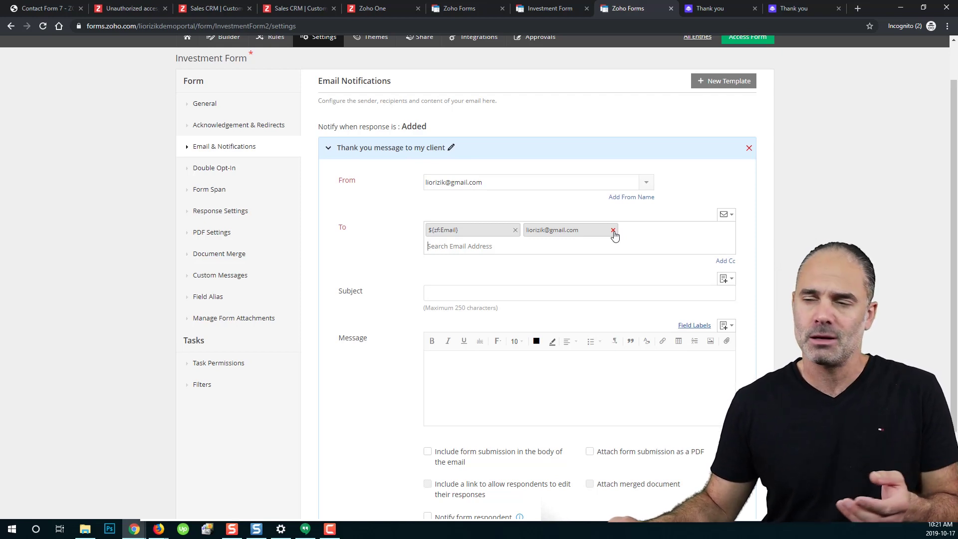
pyautogui.click(613, 231)
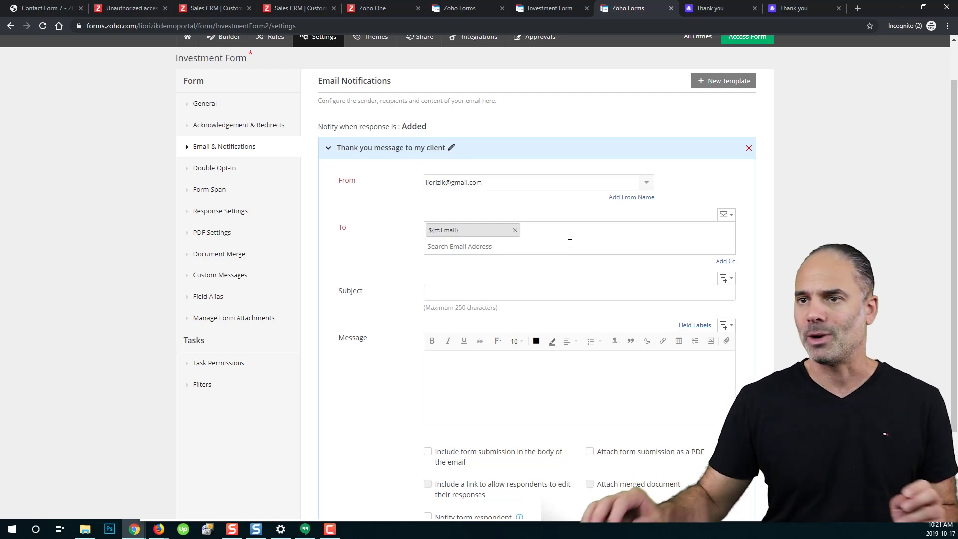
pyautogui.scroll(-2, 570, 243)
# Enter 'test' as both the subject and message body of the client thank-you email
pyautogui.click(517, 220)
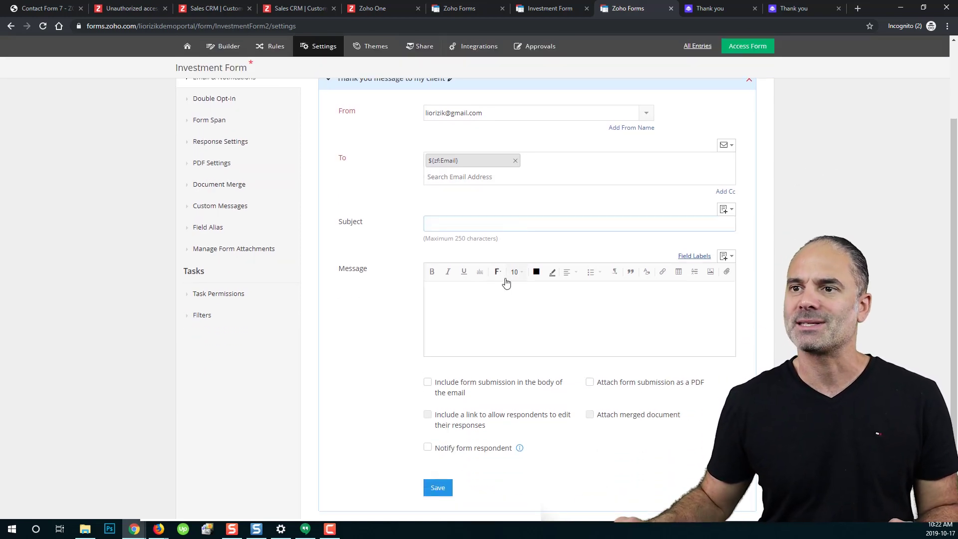
pyautogui.scroll(-1, 506, 283)
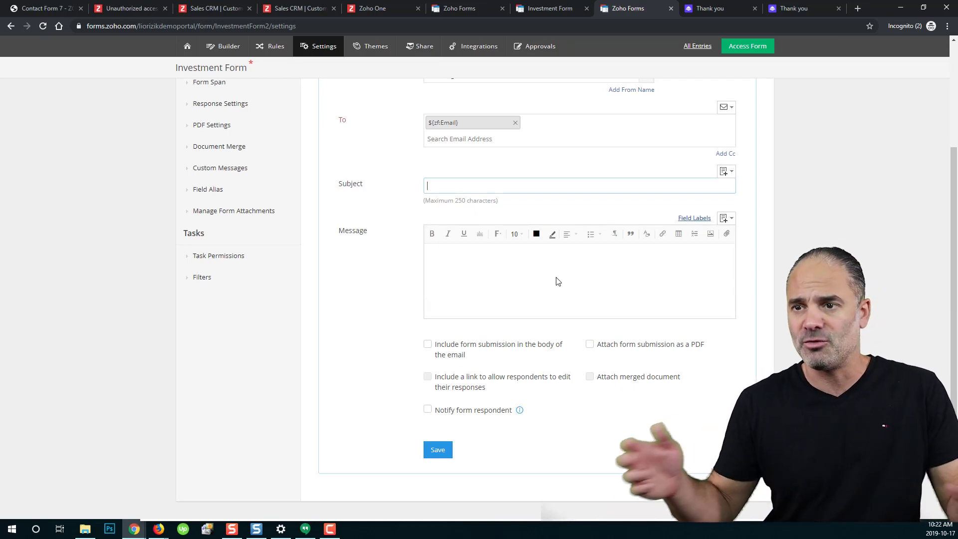
pyautogui.click(503, 285)
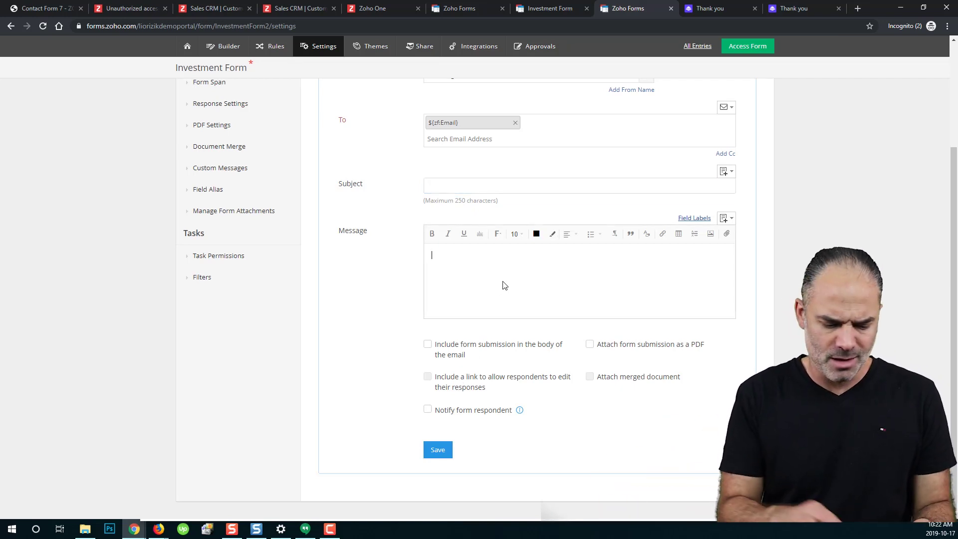
pyautogui.write('test')
pyautogui.click(439, 187)
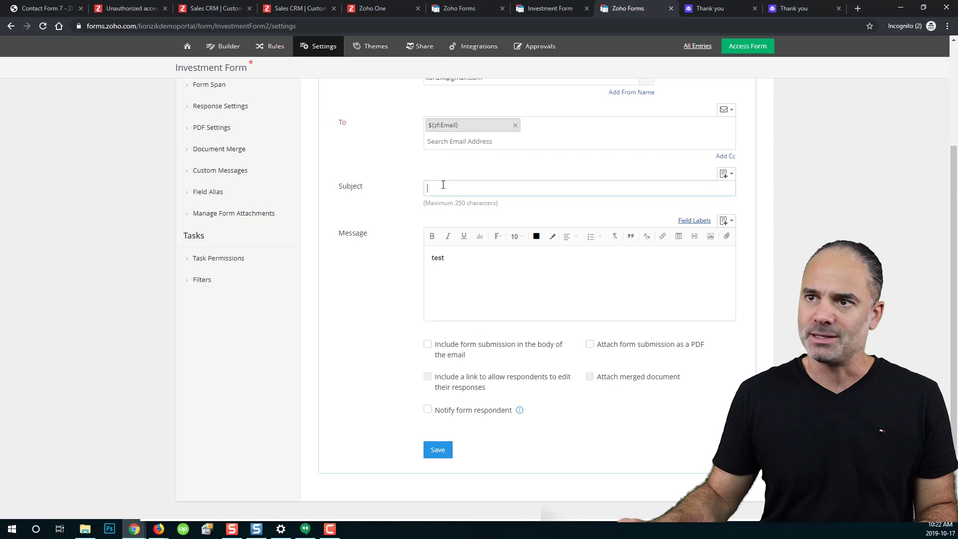
pyautogui.write('test')
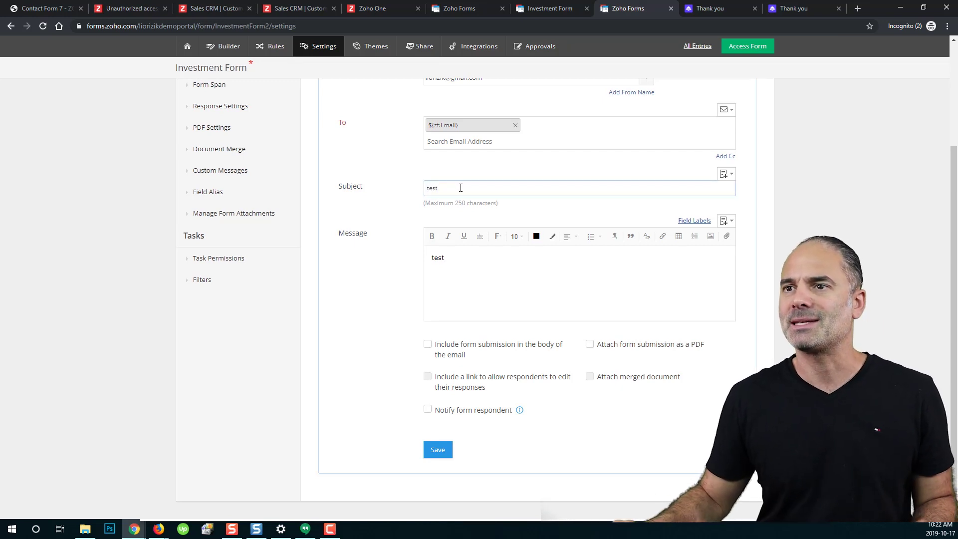
pyautogui.doubleClick(461, 187)
pyautogui.click(535, 292)
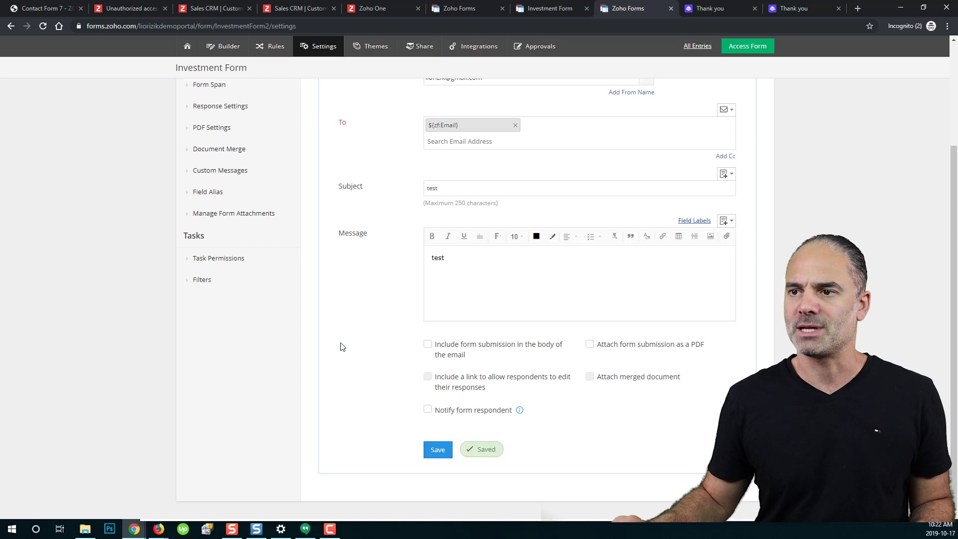
pyautogui.scroll(3, 418, 292)
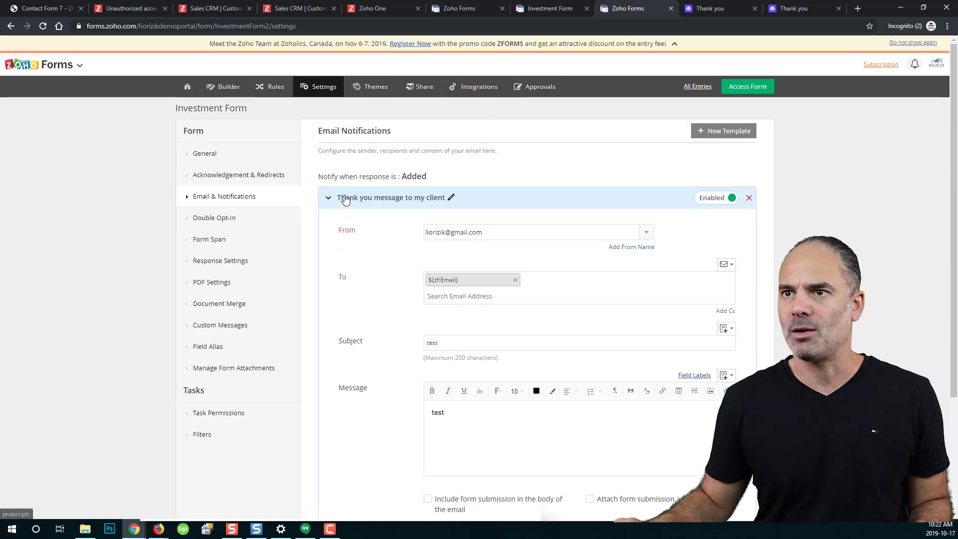
pyautogui.click(241, 177)
# Return to Email & Notifications and cancel the New Template dialog without creating one
pyautogui.click(244, 195)
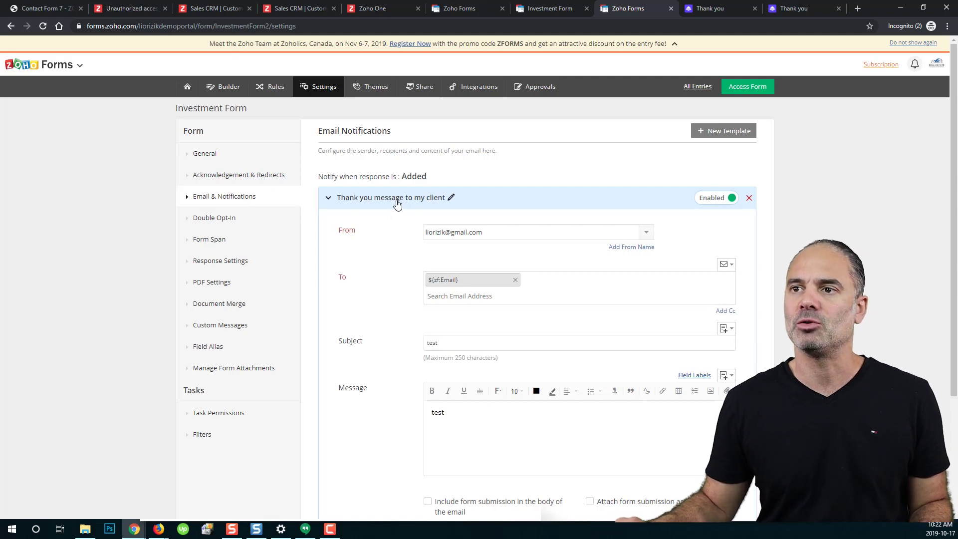
pyautogui.click(721, 133)
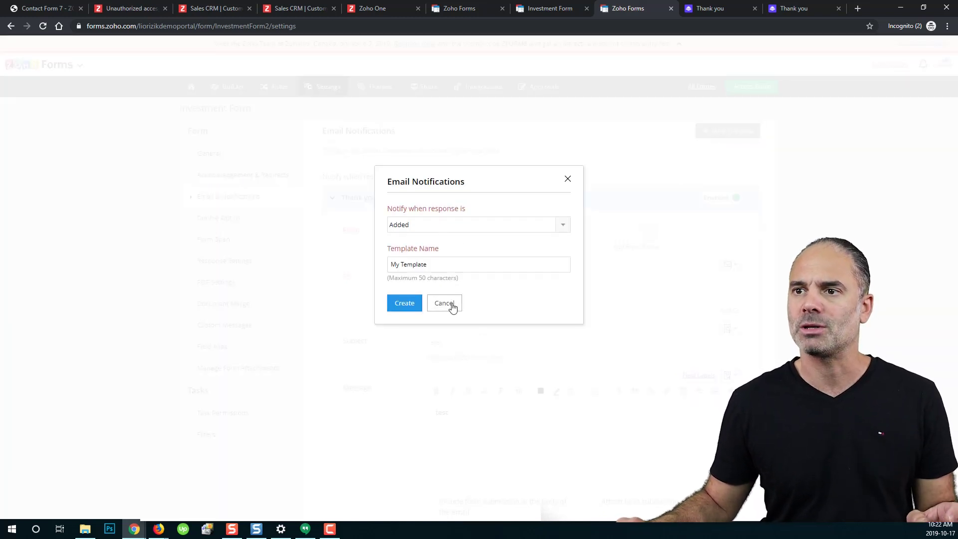
pyautogui.click(444, 303)
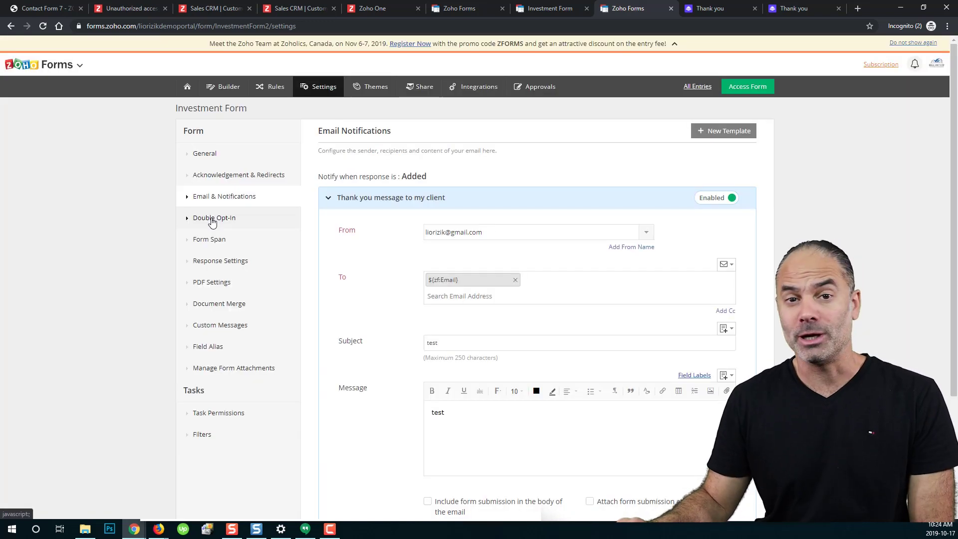
# View Double Opt-In settings, highlighting the notes on post-opt-in actions and email notifications
pyautogui.click(212, 219)
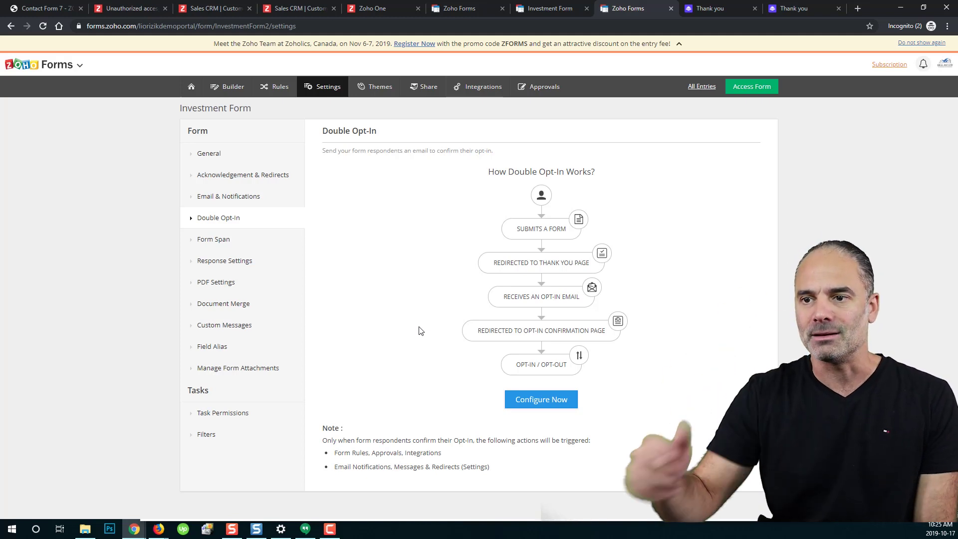
pyautogui.moveTo(318, 449); pyautogui.dragTo(502, 472)
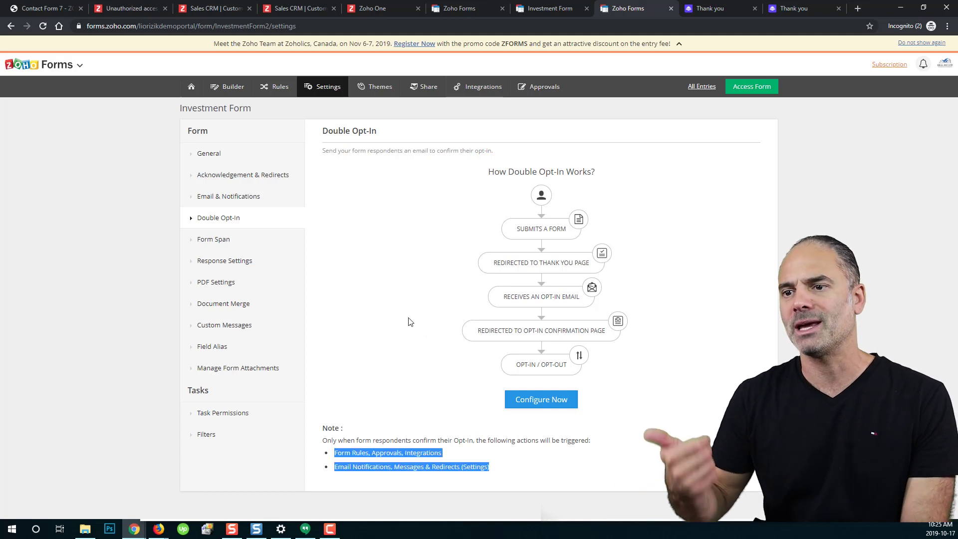
pyautogui.click(370, 427)
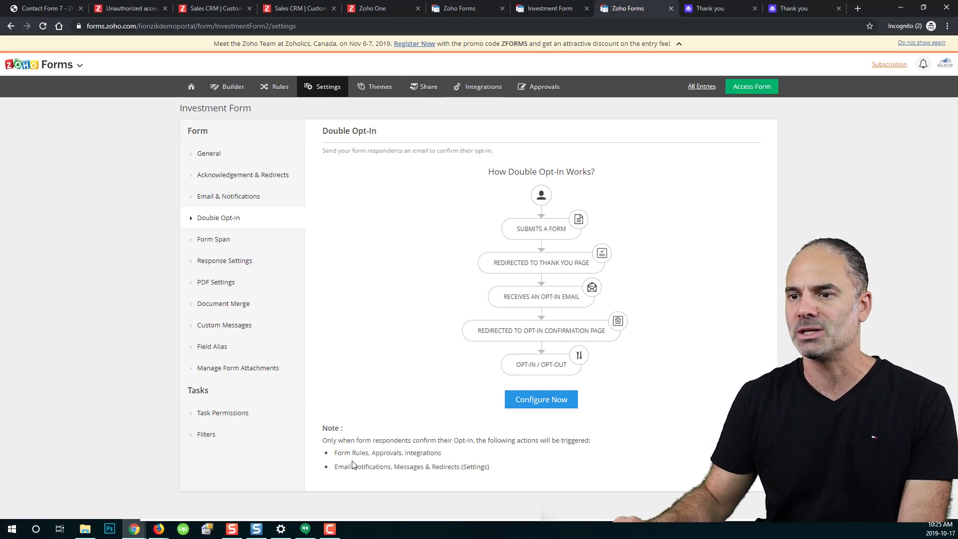
pyautogui.moveTo(334, 467); pyautogui.dragTo(527, 471)
pyautogui.click(441, 334)
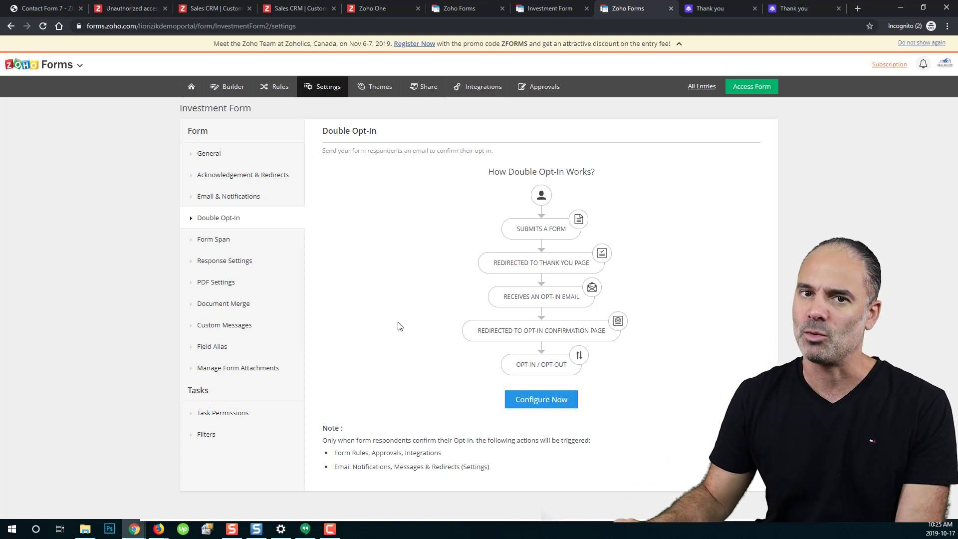
pyautogui.click(220, 241)
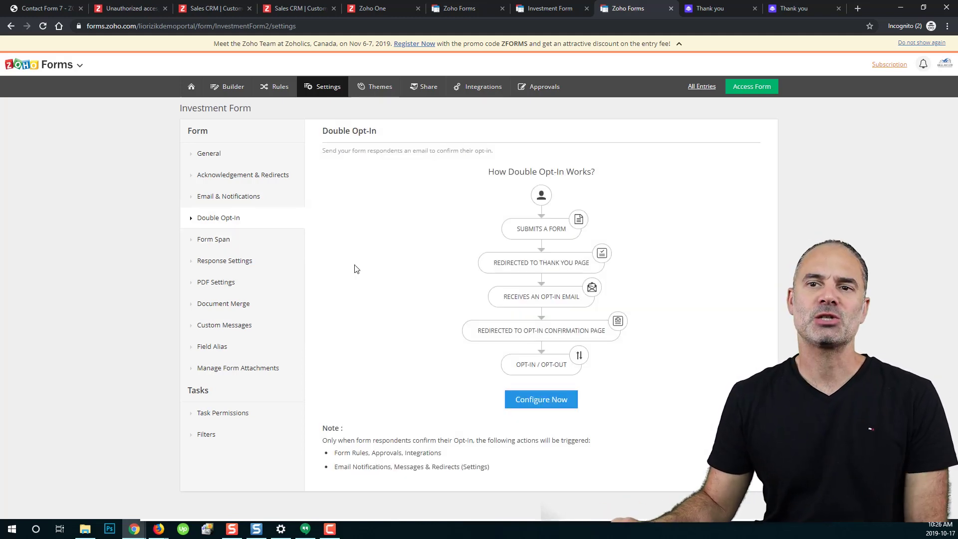
# Review Form Span, then enable respondents to edit their submitted responses in Response Settings
pyautogui.click(227, 242)
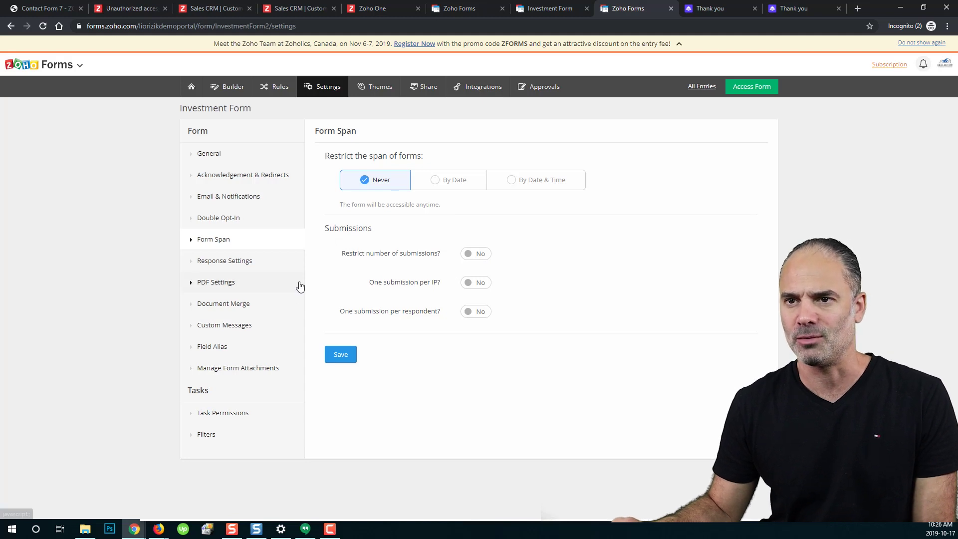
pyautogui.click(248, 264)
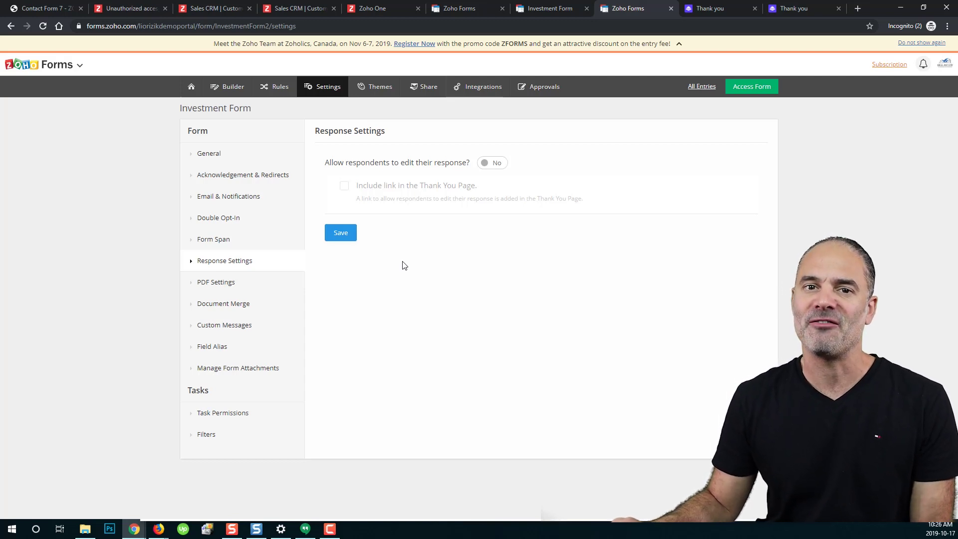
pyautogui.click(497, 165)
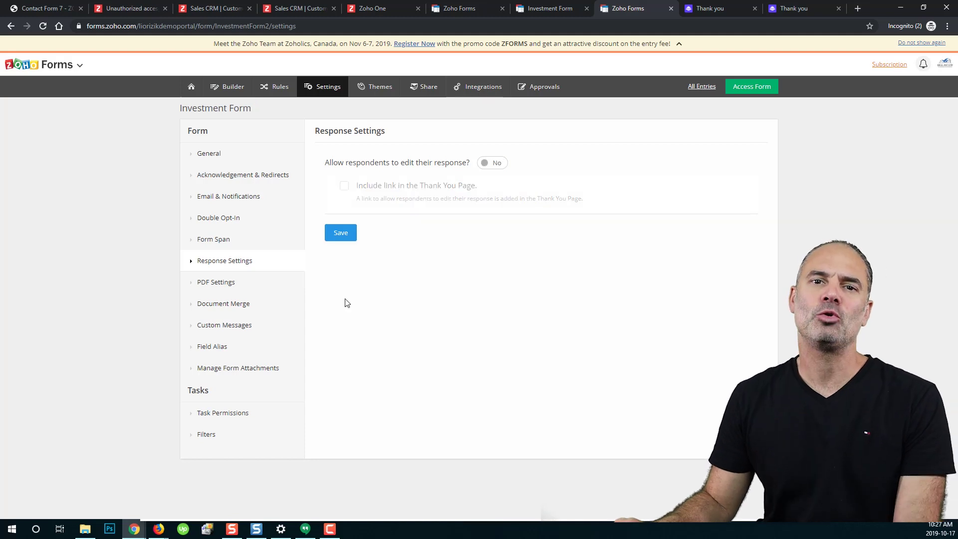
# Save the PDF download settings and view the Document Merge integrations
pyautogui.click(223, 283)
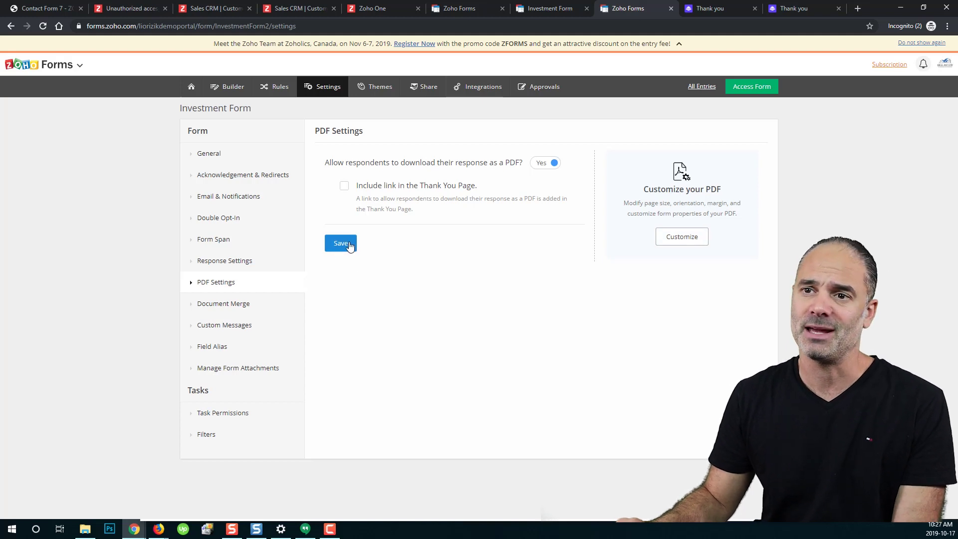
pyautogui.click(344, 243)
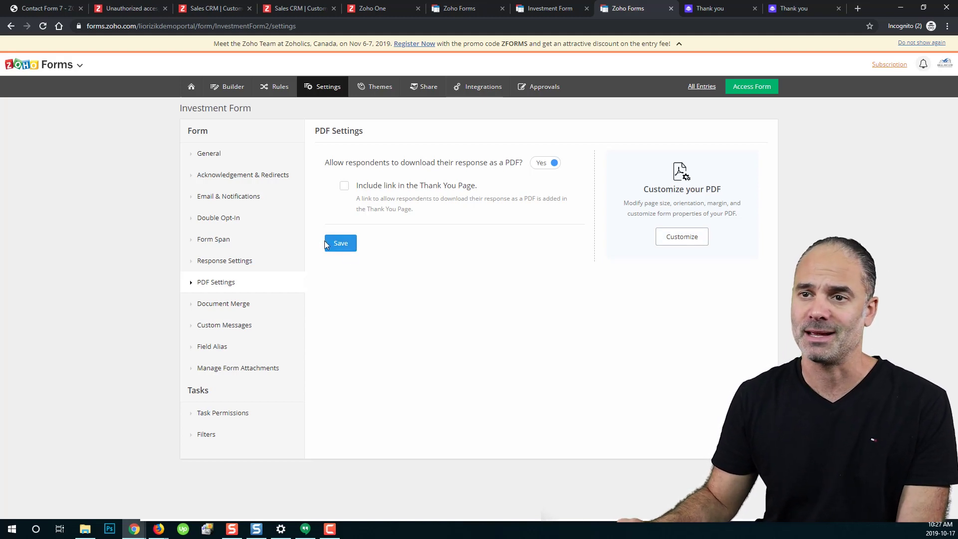
pyautogui.click(238, 306)
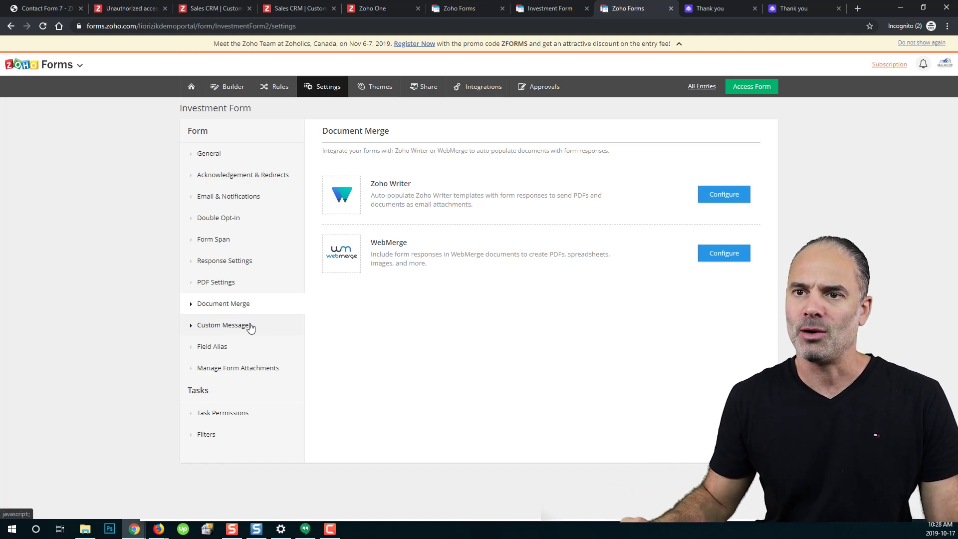
# Start customizing alert messages and edit the custom messages for text inputs and date fields
pyautogui.click(231, 329)
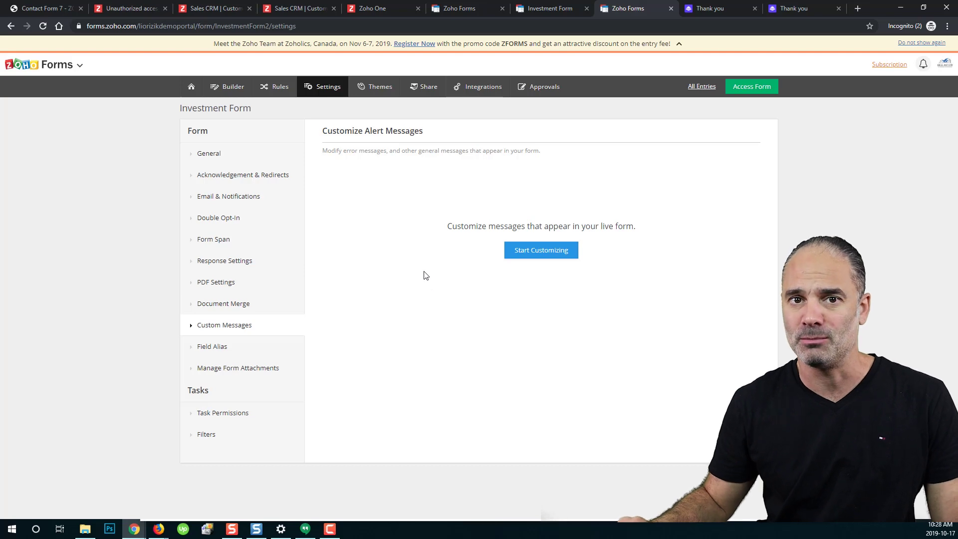
pyautogui.click(549, 253)
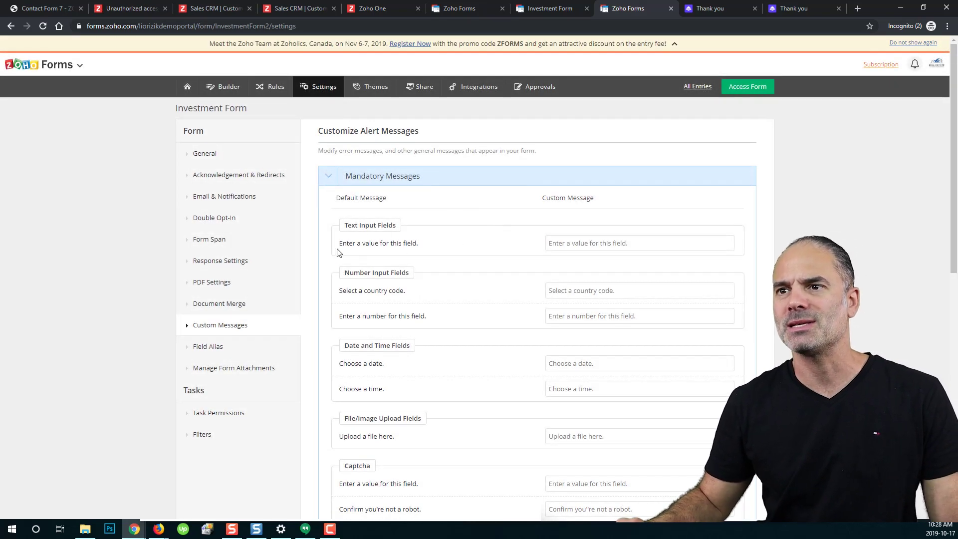
pyautogui.moveTo(346, 243); pyautogui.dragTo(469, 245)
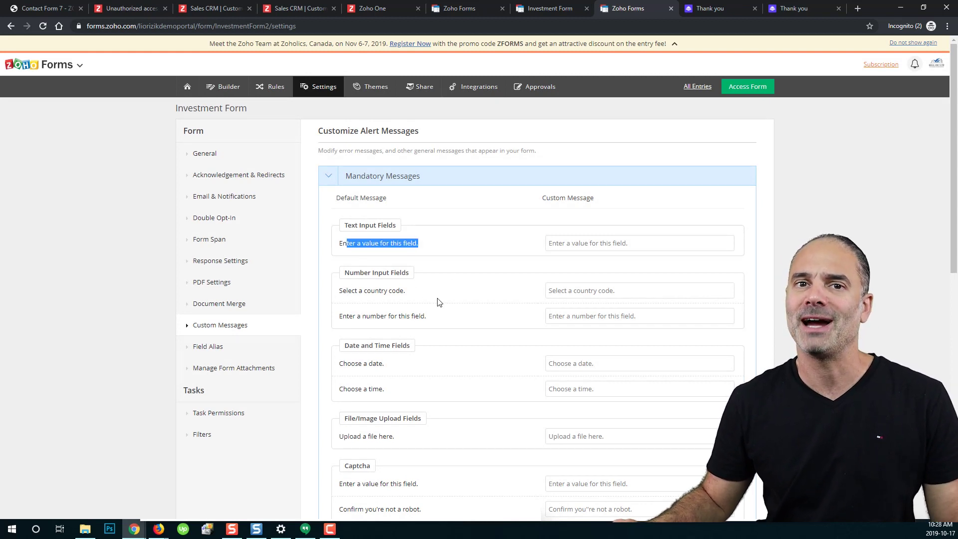
pyautogui.click(573, 244)
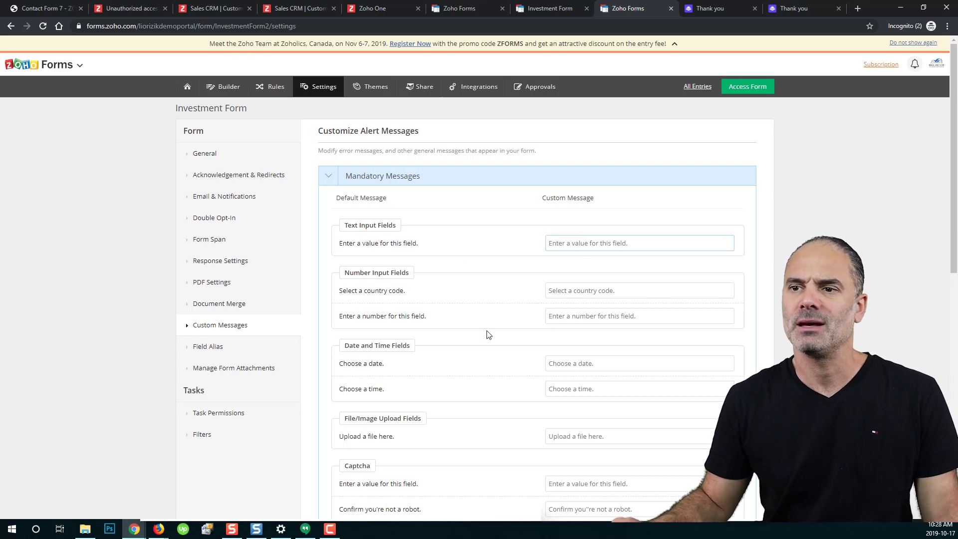
pyautogui.moveTo(404, 365); pyautogui.dragTo(349, 365)
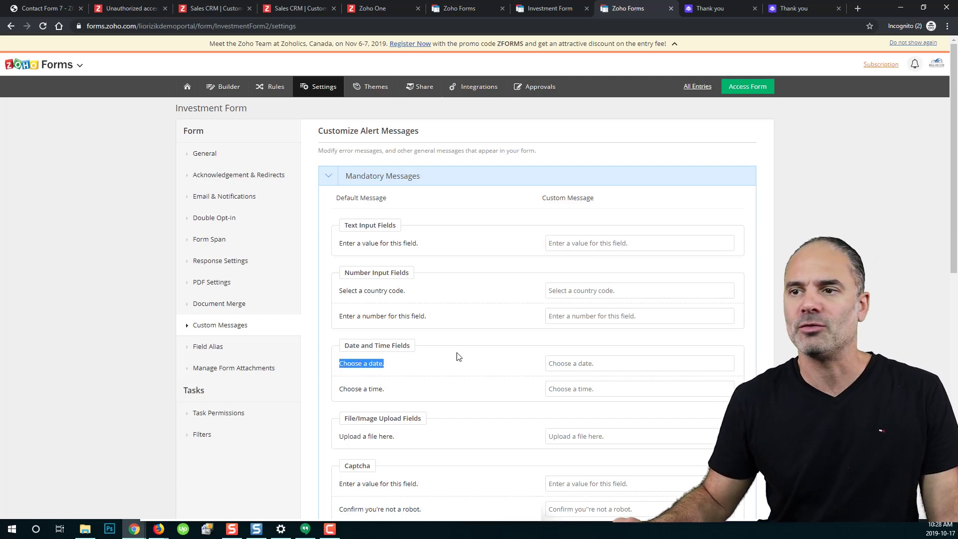
pyautogui.click(586, 362)
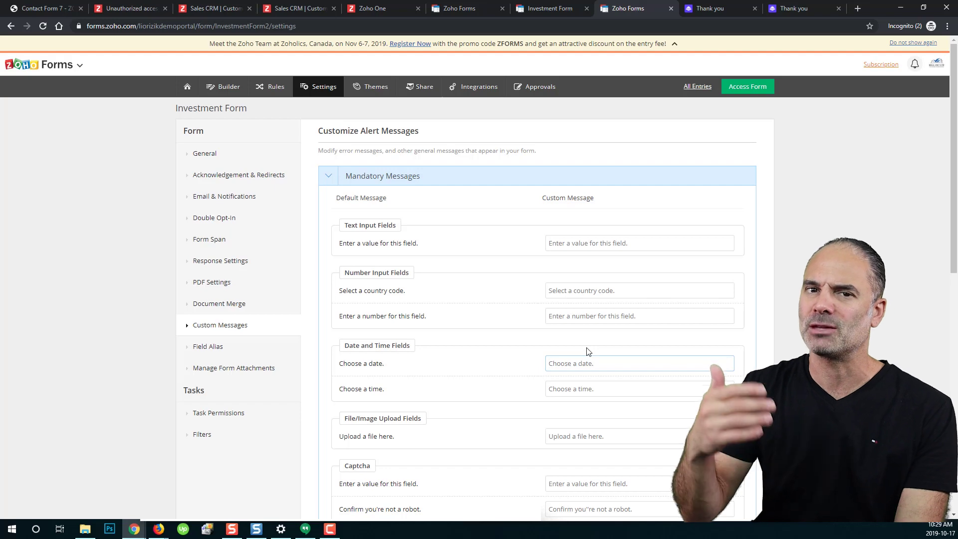
# View the Field Alias page, then the Manage Form Attachments storage options
pyautogui.click(215, 347)
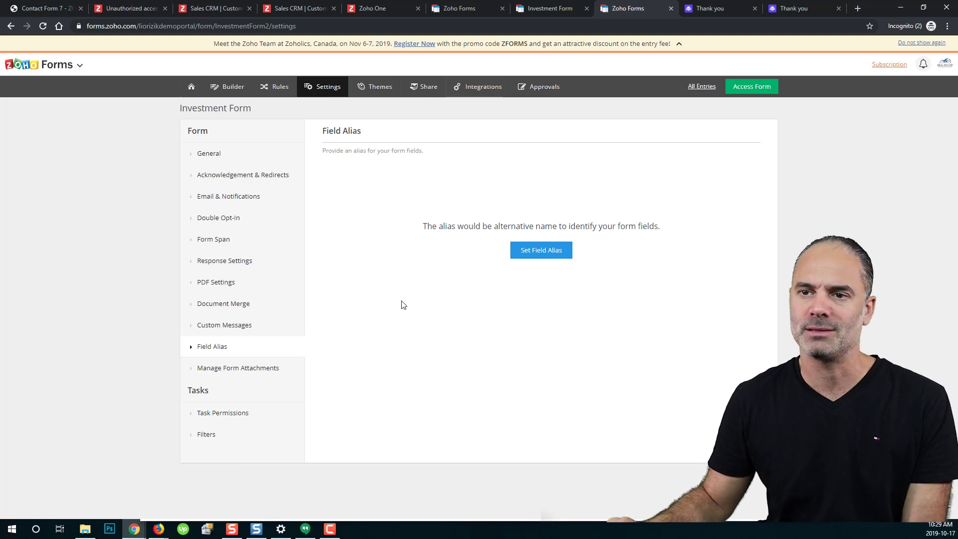
pyautogui.click(268, 370)
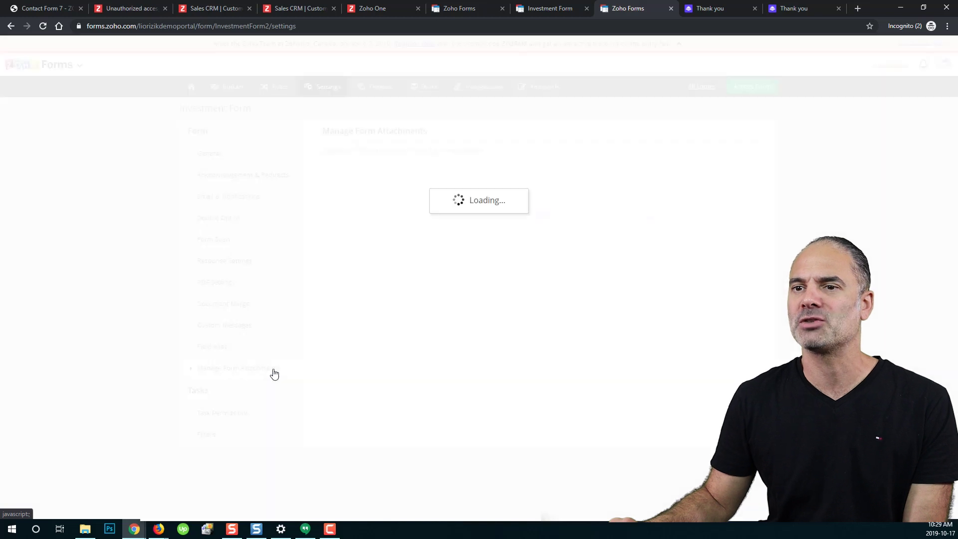